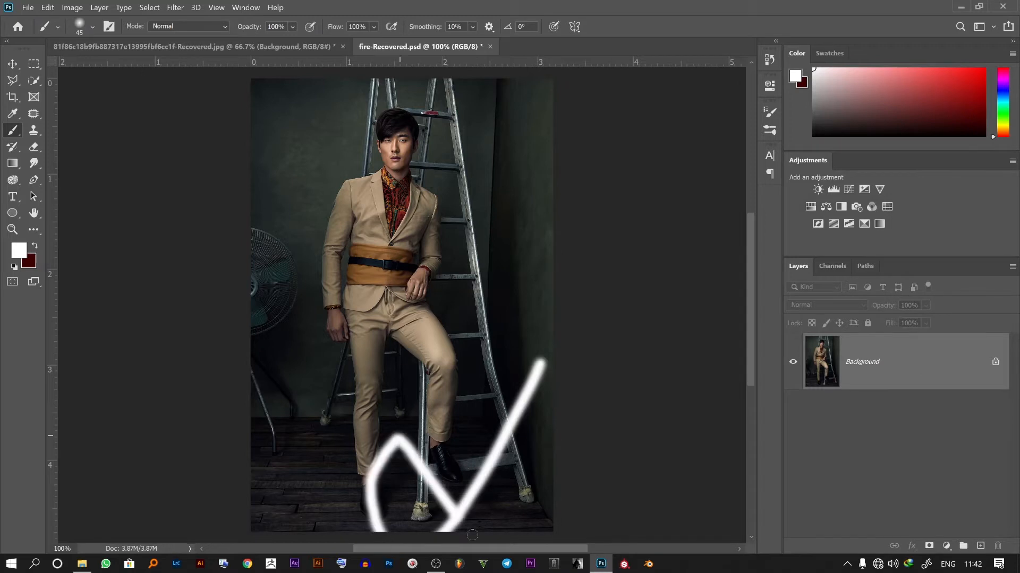
Step: Undo the white brush stroke painted over the photo on the Background layer
key(ctrl)
key(ctrl+z)
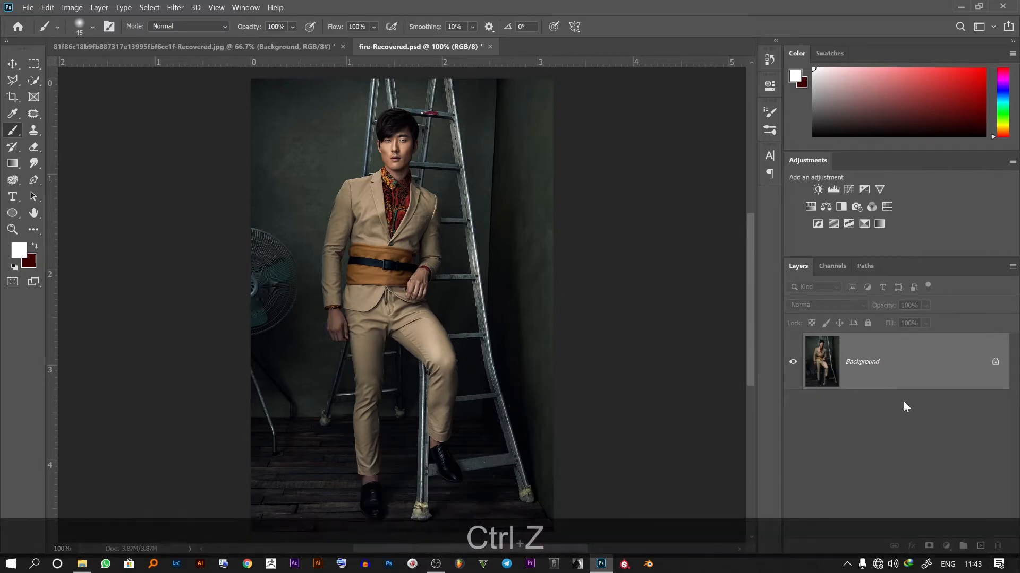
Step: Paint a trial white S-shaped stroke on a new layer, scale it down near the man's raised foot and delete that layer
click(981, 546)
mouse_move(472, 195)
mouse_down()
mouse_move(368, 271)
mouse_move(412, 456)
mouse_up()
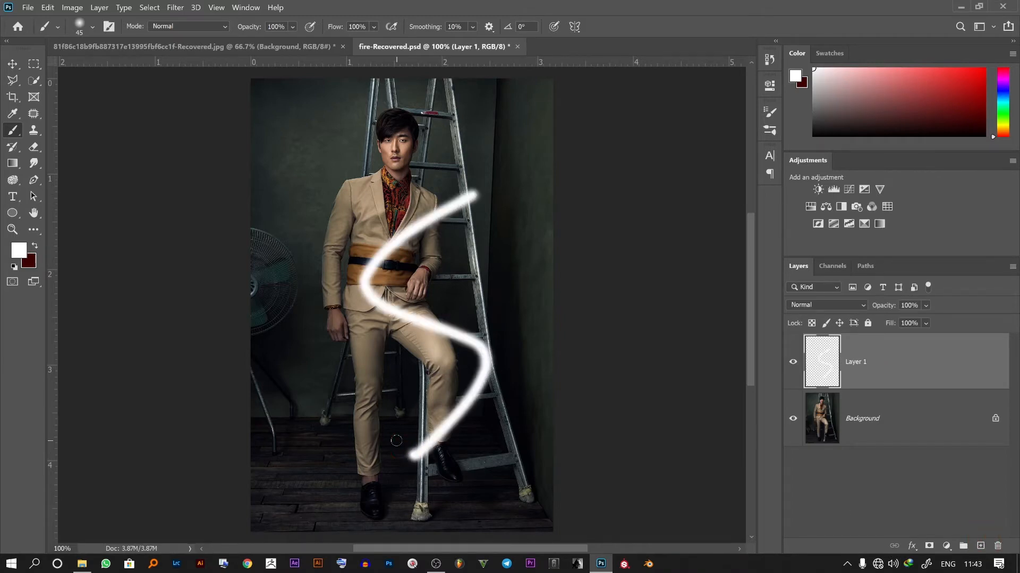
key(ctrl+t)
drag(424, 185, 428, 420)
key(Return)
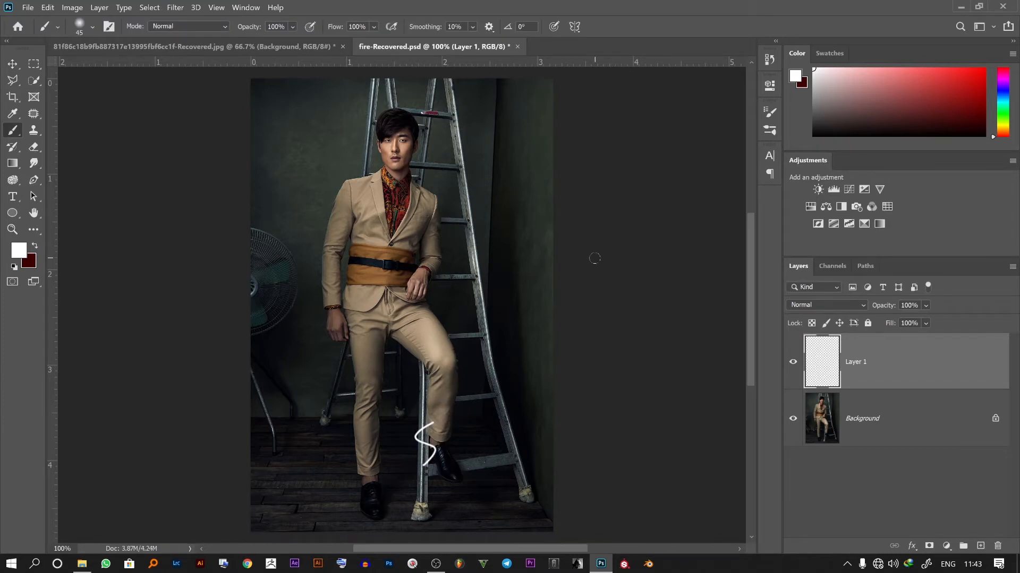
key(Delete)
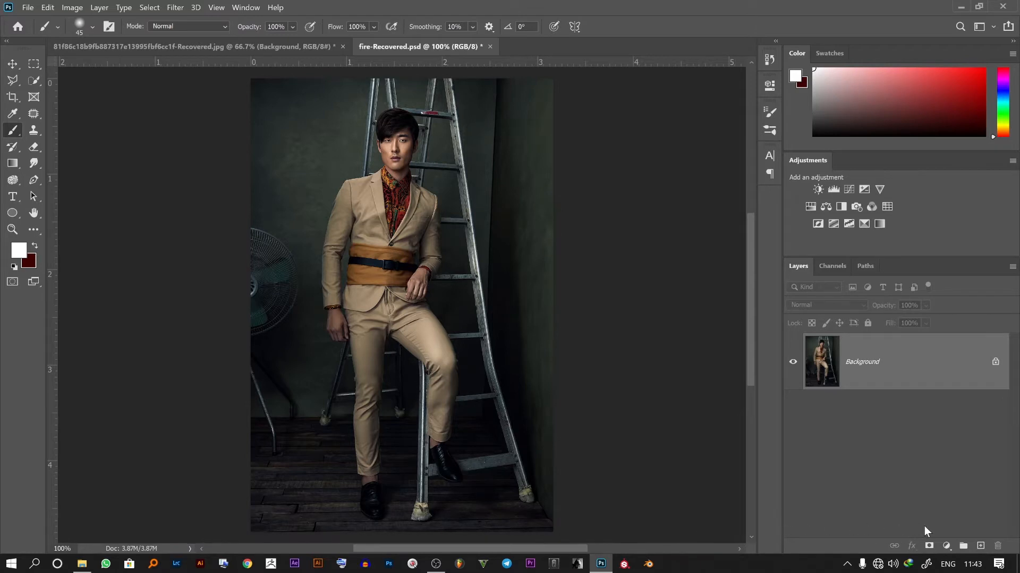
Step: Add a new empty layer and draw a circular path about 713 px across over the man with the Ellipse tool
click(980, 547)
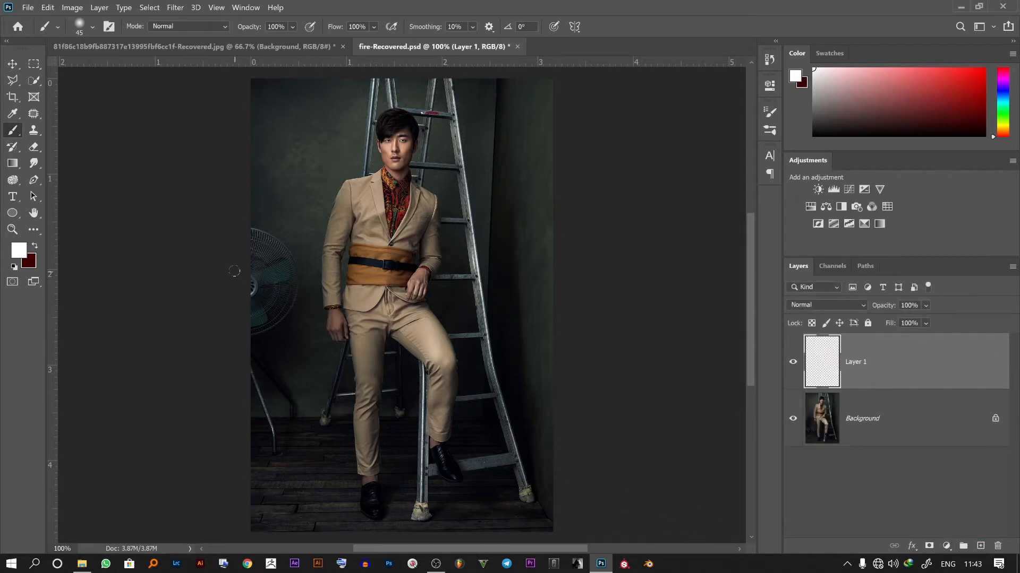
click(12, 213)
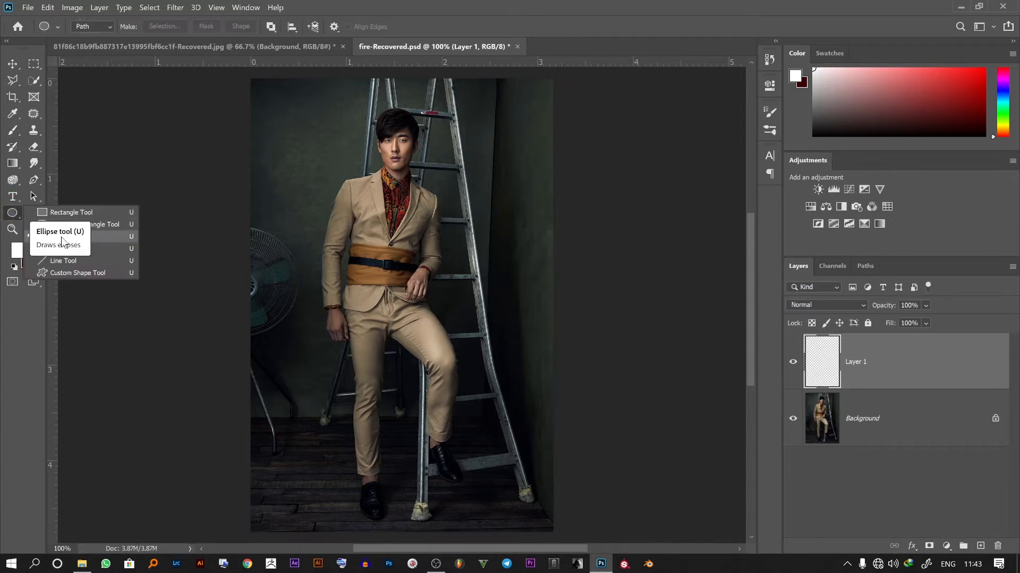
click(67, 240)
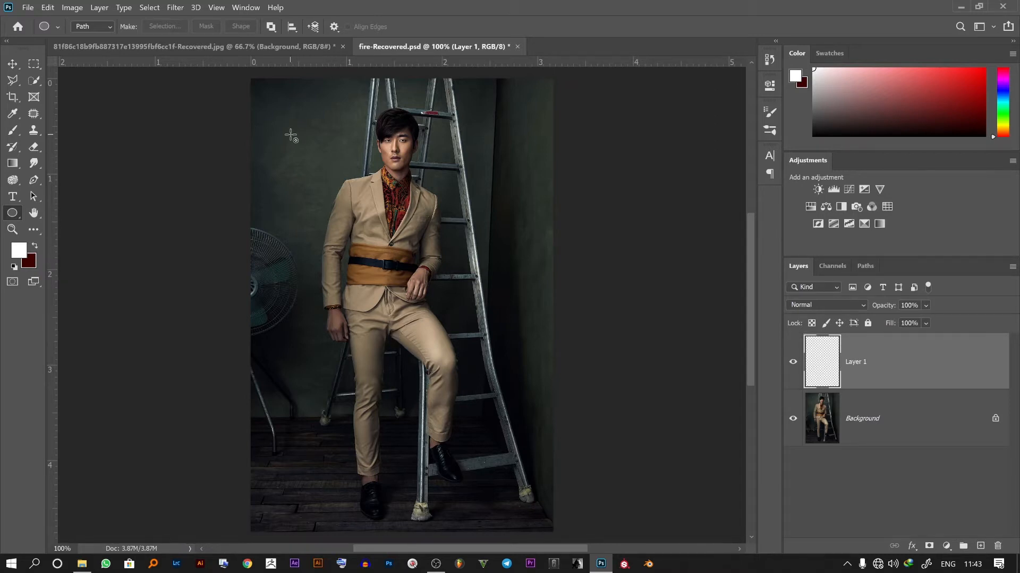
drag(291, 134, 517, 441)
key(shift)
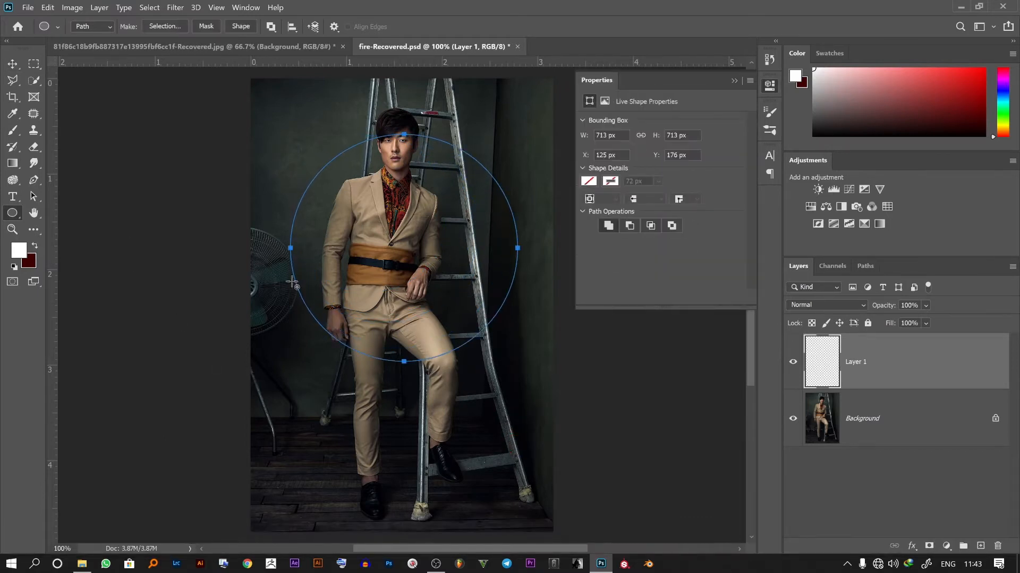
Step: Try a white ellipse of about 317 × 305 px in Shape mode over the feet, undo it and return the Ellipse tool to Path mode
click(93, 29)
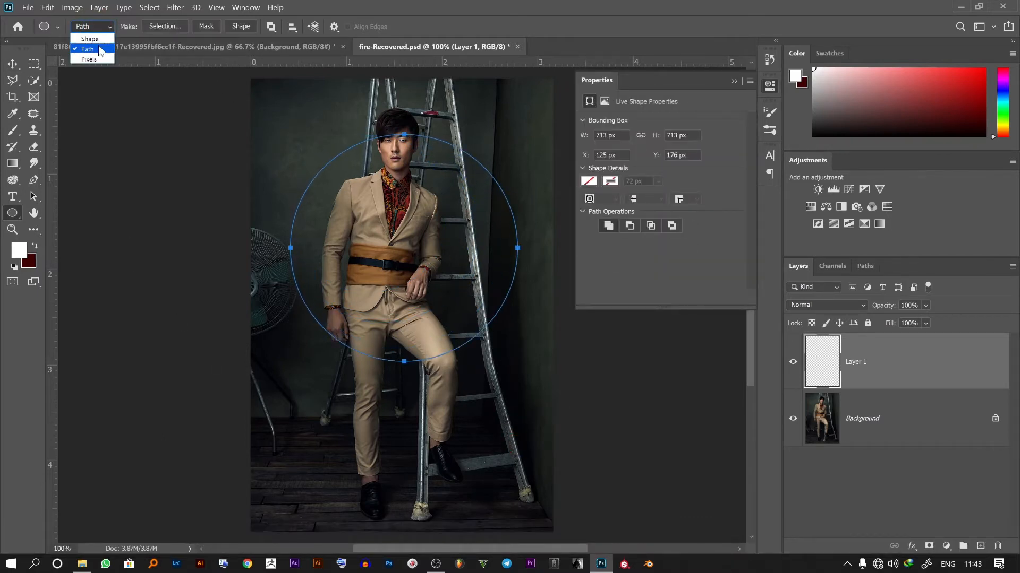
click(89, 38)
drag(360, 411, 460, 507)
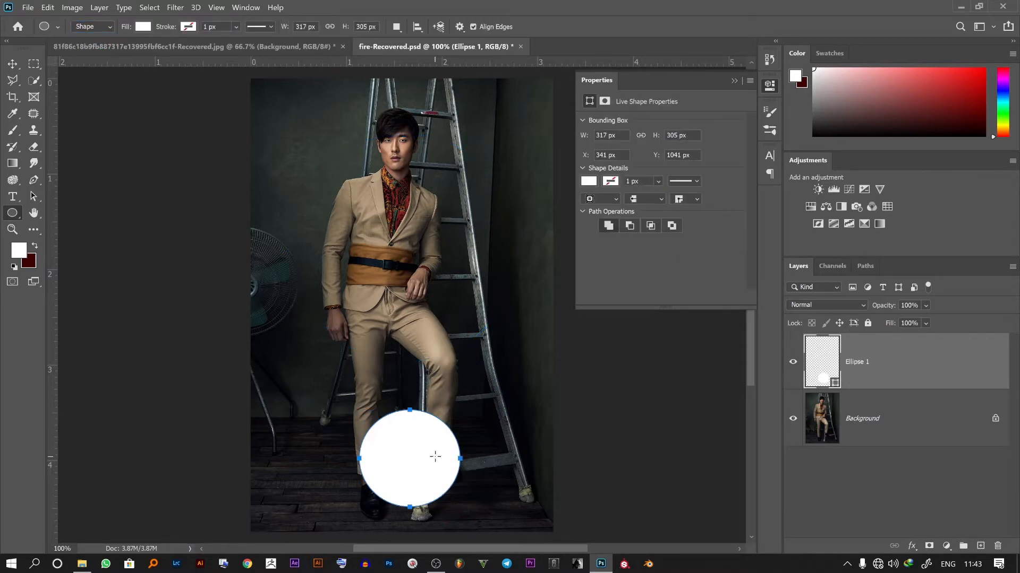
key(ctrl+z)
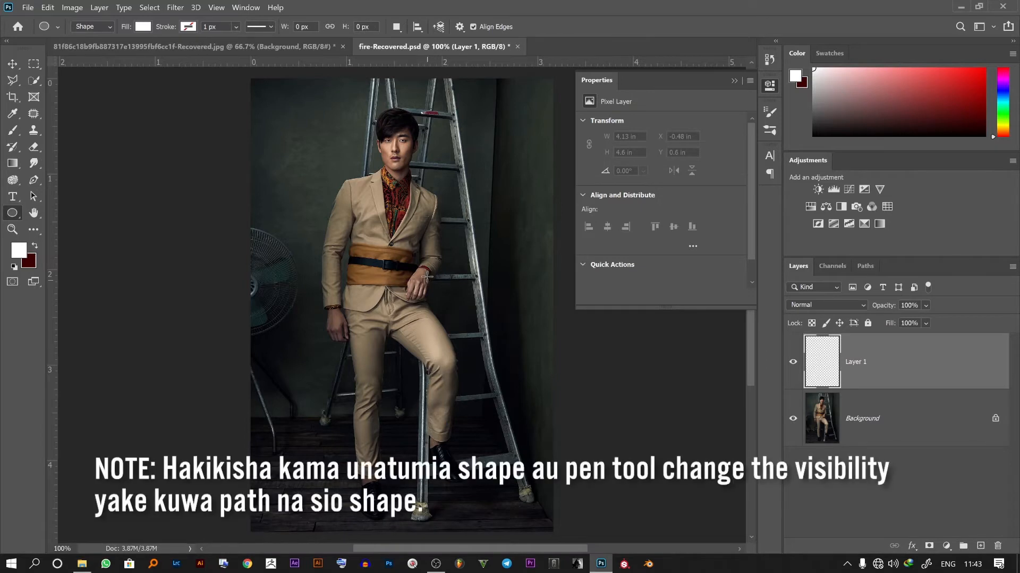
click(91, 27)
click(88, 46)
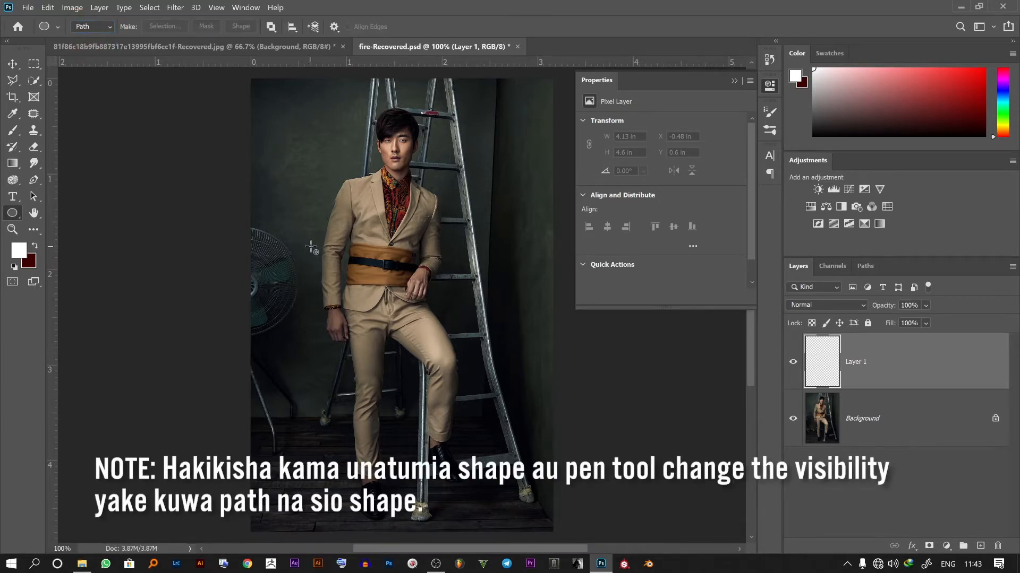
Step: Draw a circular path about 647 px in diameter across the man's torso and the ladder, replacing the first attempt
drag(324, 167, 530, 502)
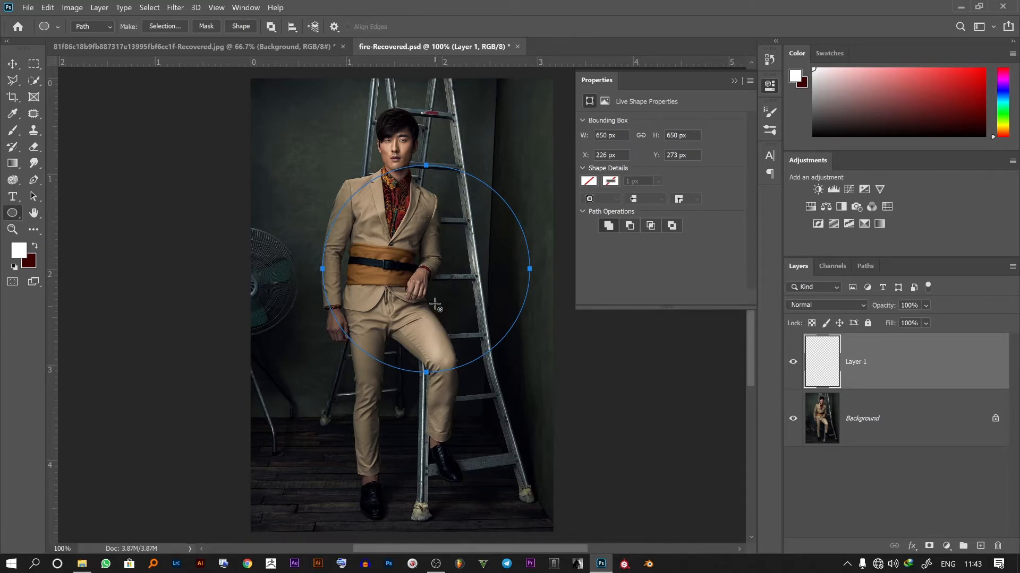
key(ctrl+alt+z)
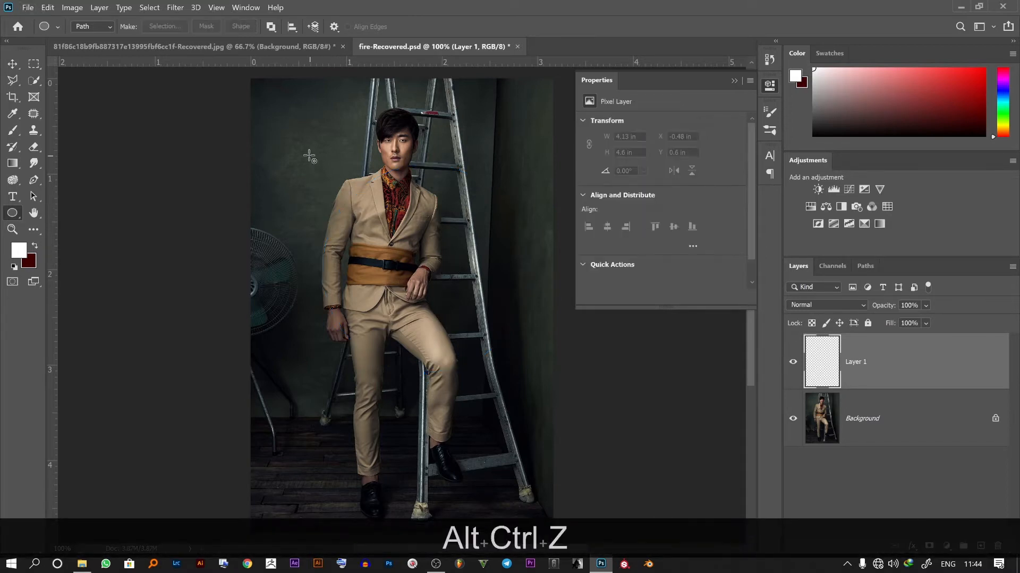
drag(276, 92, 552, 478)
key(ctrl+alt+z)
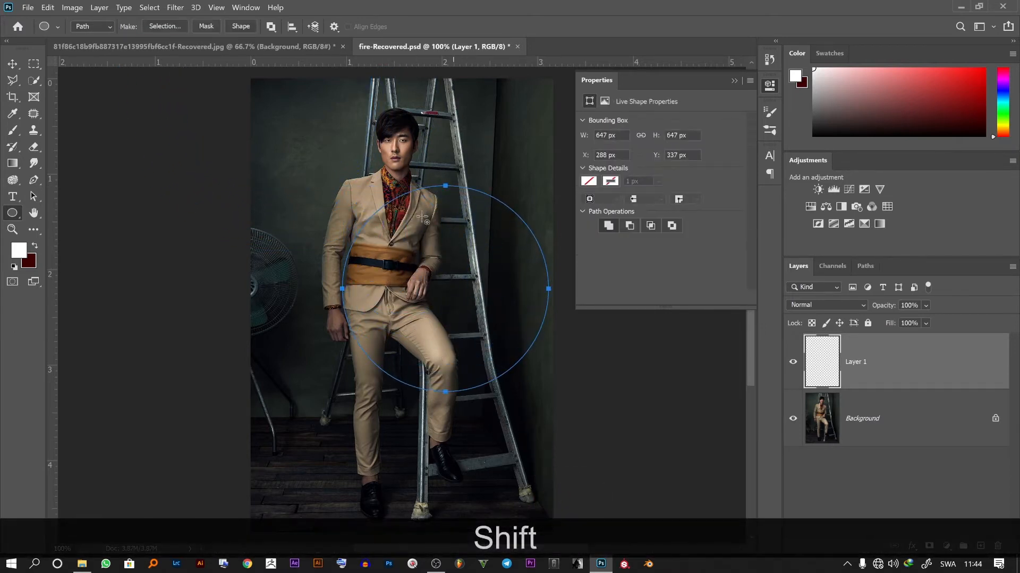
Step: Open the Flame render filter for the circular path and move its dialog aside so the man remains in view
click(169, 6)
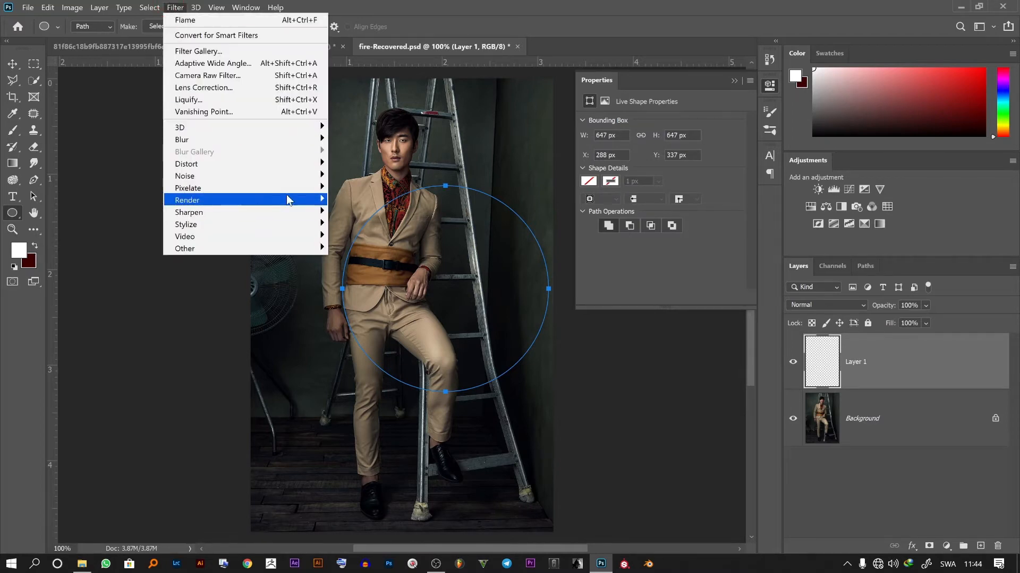
mouse_move(287, 198)
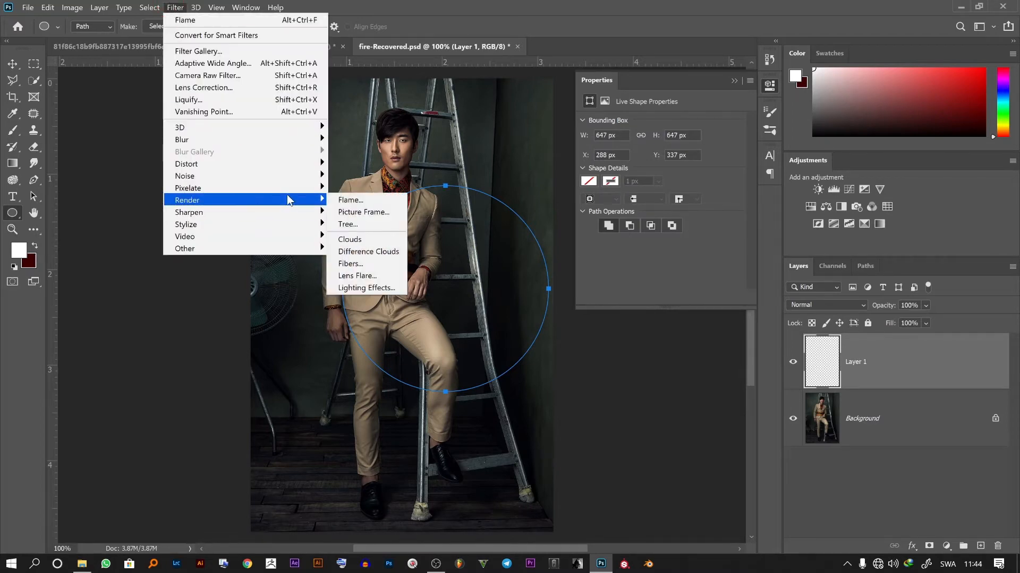
click(381, 202)
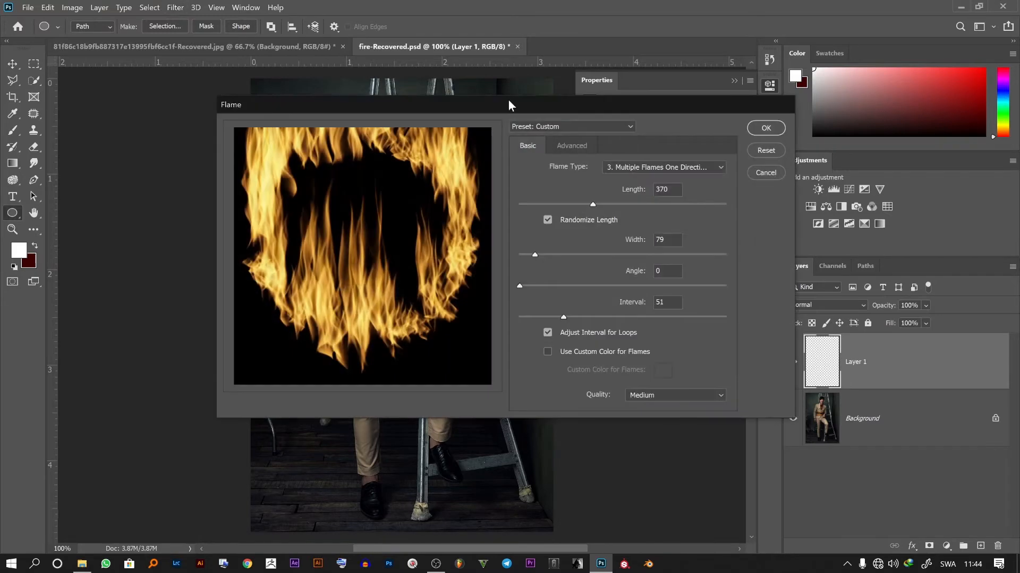
drag(508, 100, 774, 158)
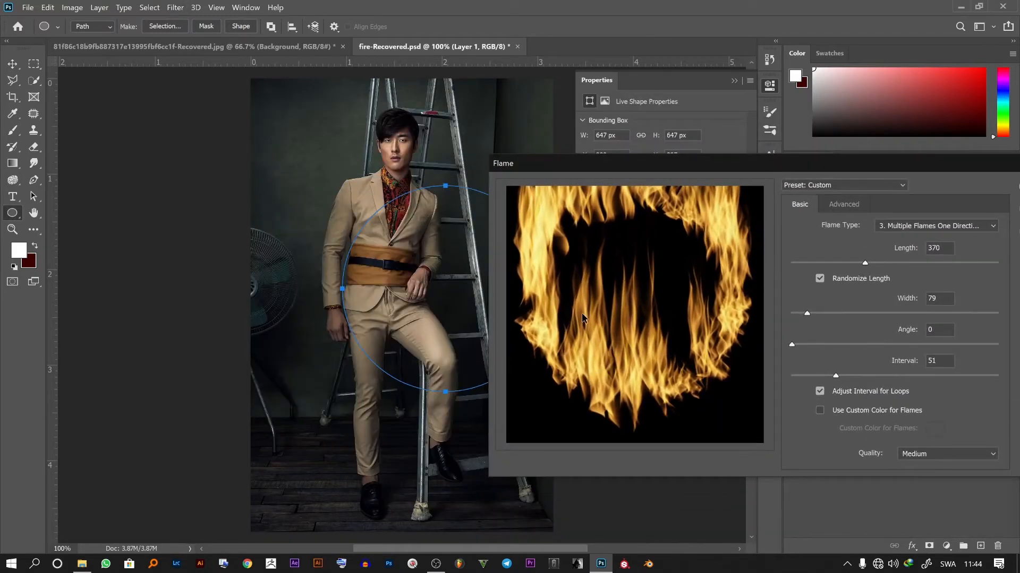
drag(866, 161, 798, 149)
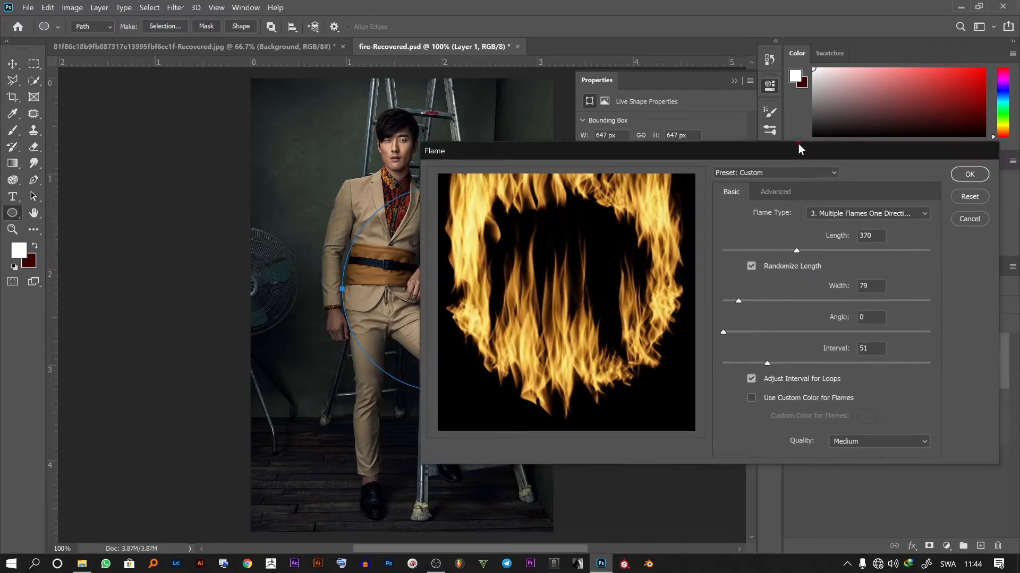
Step: Set the flame type to Multiple Flames Along Path with a length of 504, and render the flames
click(864, 213)
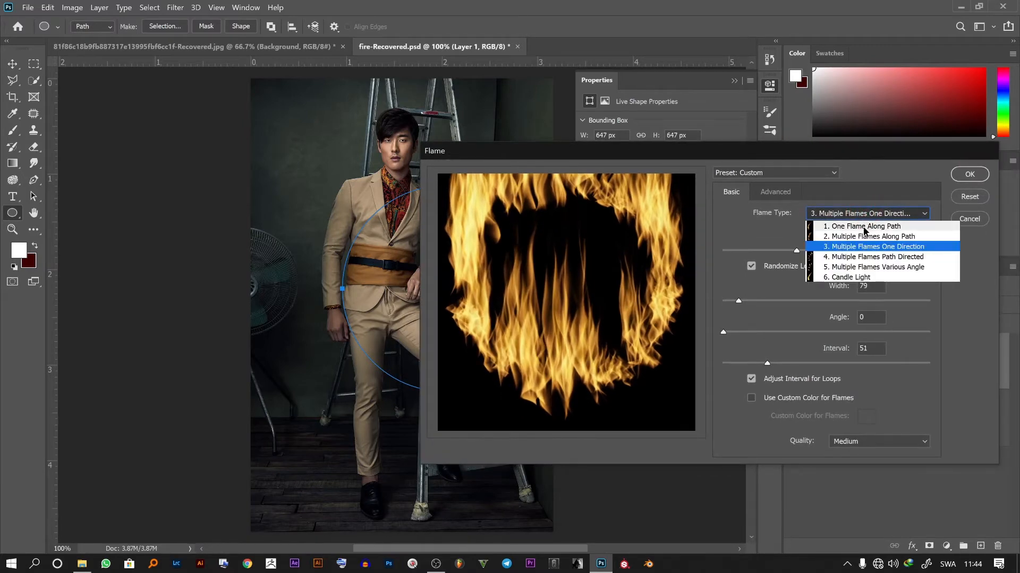
click(864, 227)
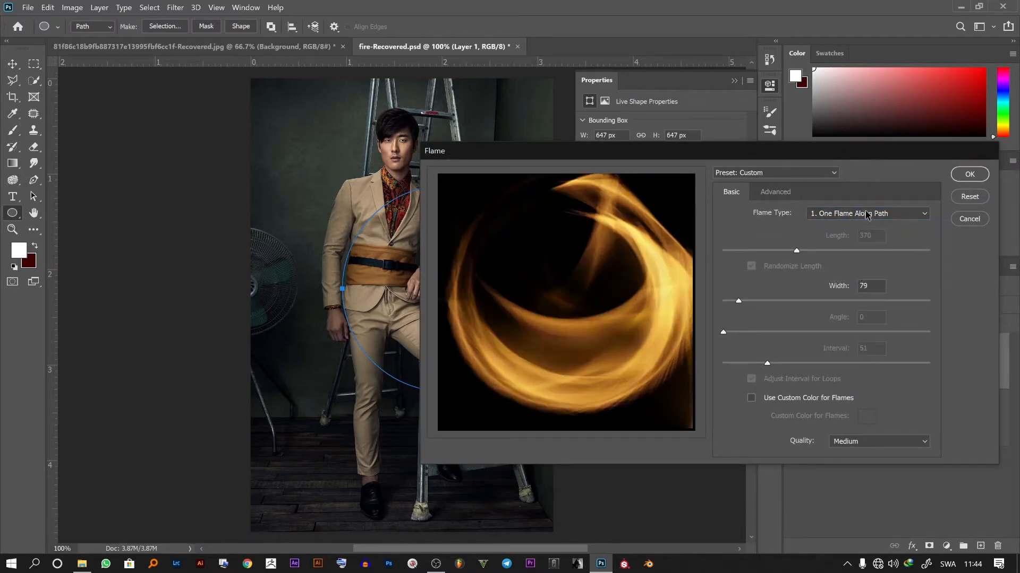
click(865, 215)
click(864, 232)
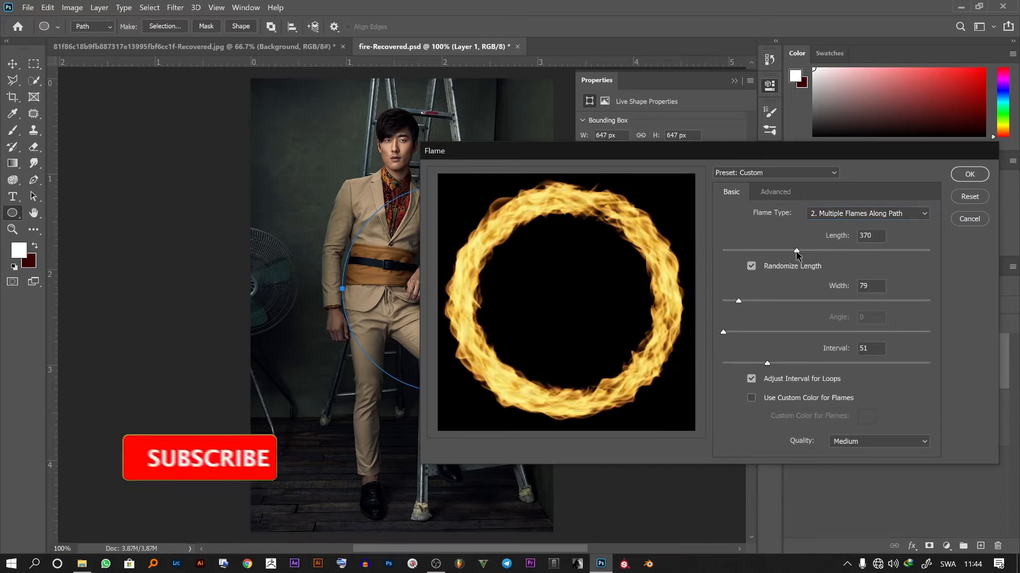
drag(795, 250, 824, 252)
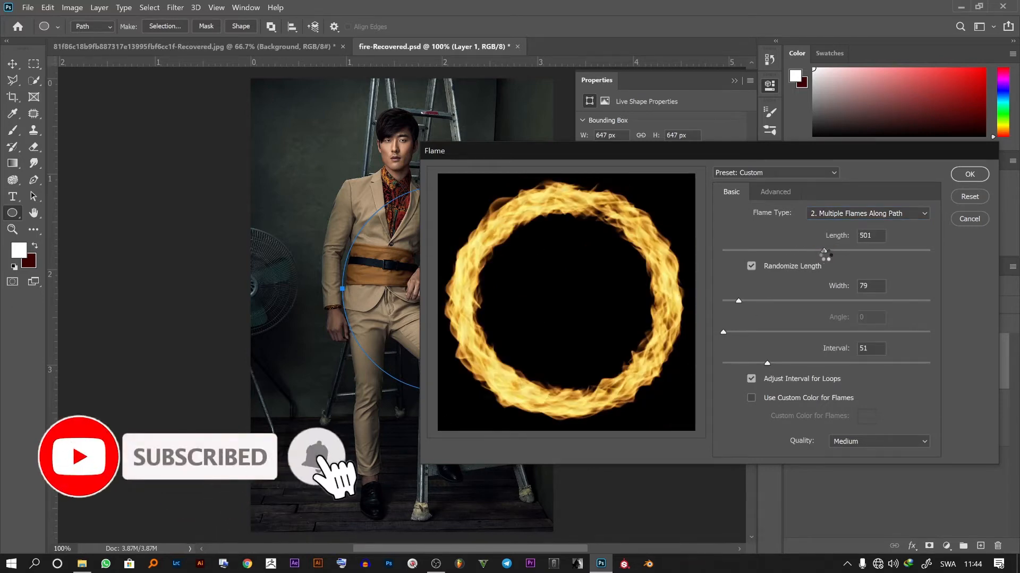
drag(824, 252, 825, 252)
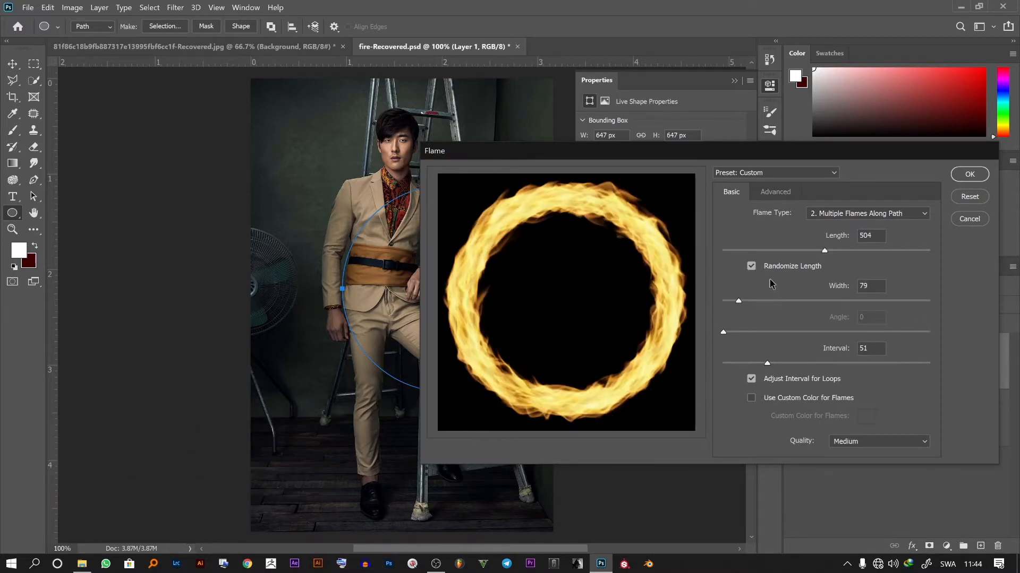
click(965, 176)
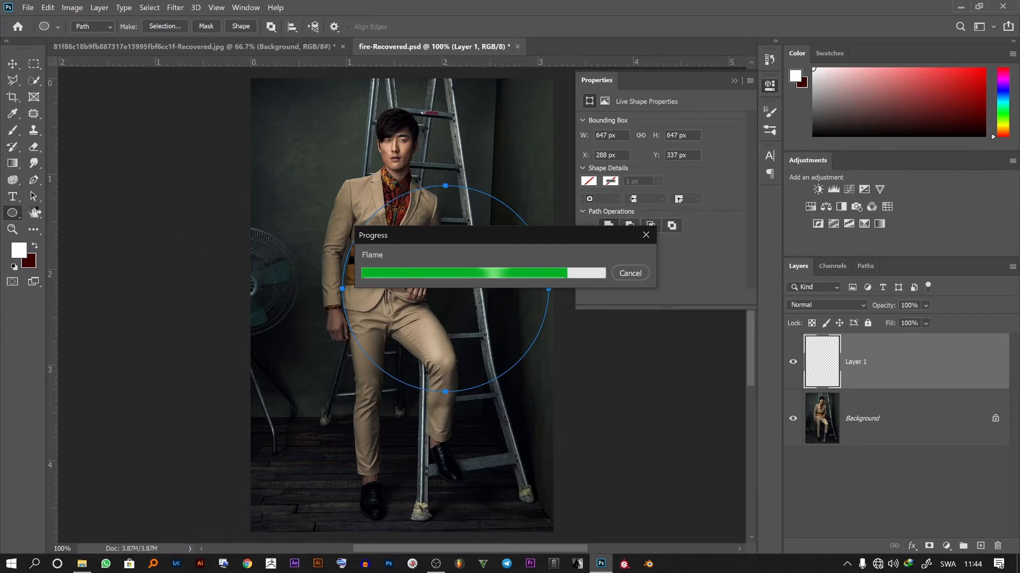
Step: Delete the circular path with the Pen tool, keeping the rendered ring of fire
click(33, 184)
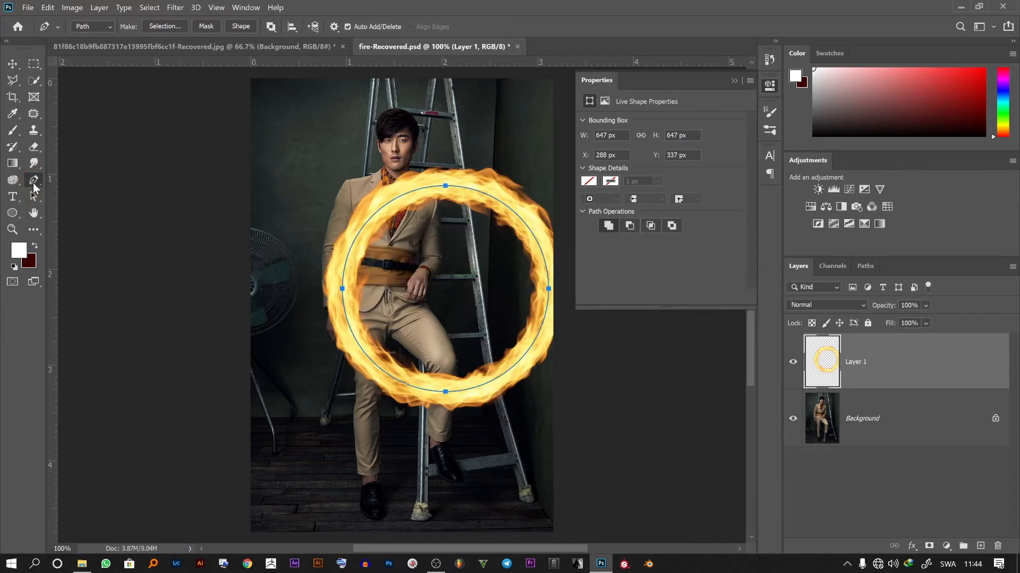
key(Escape)
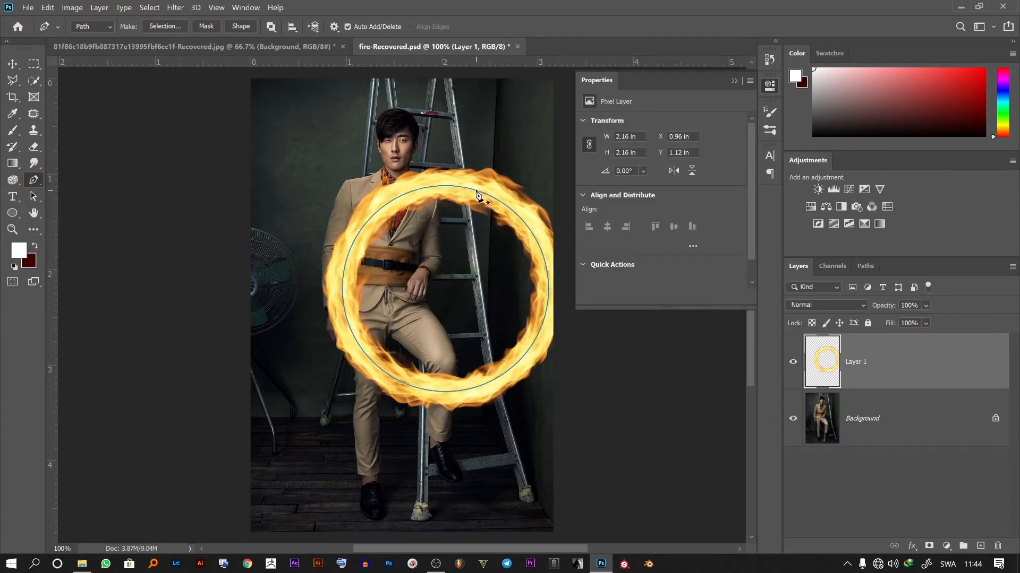
right_click(496, 381)
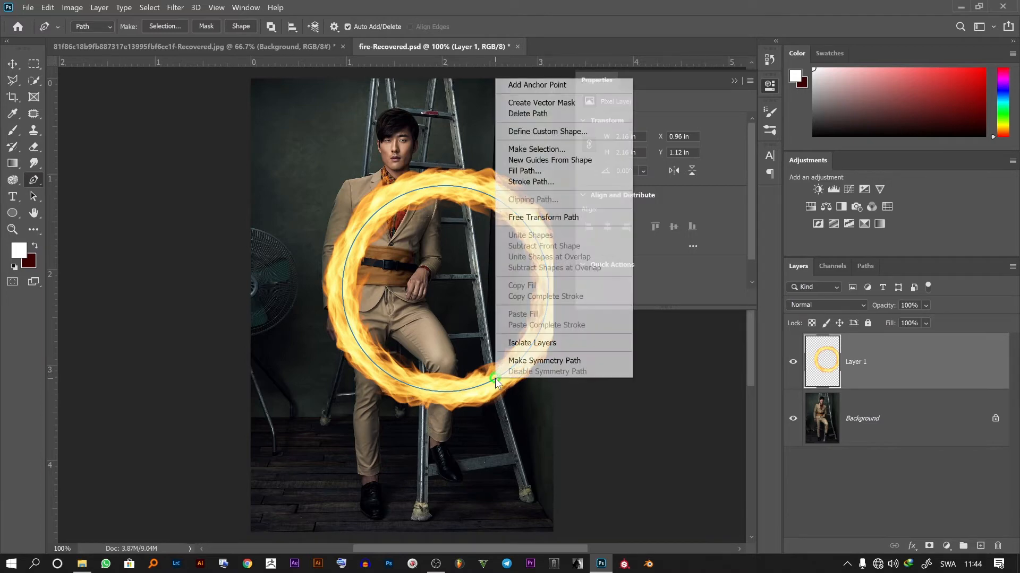
click(526, 114)
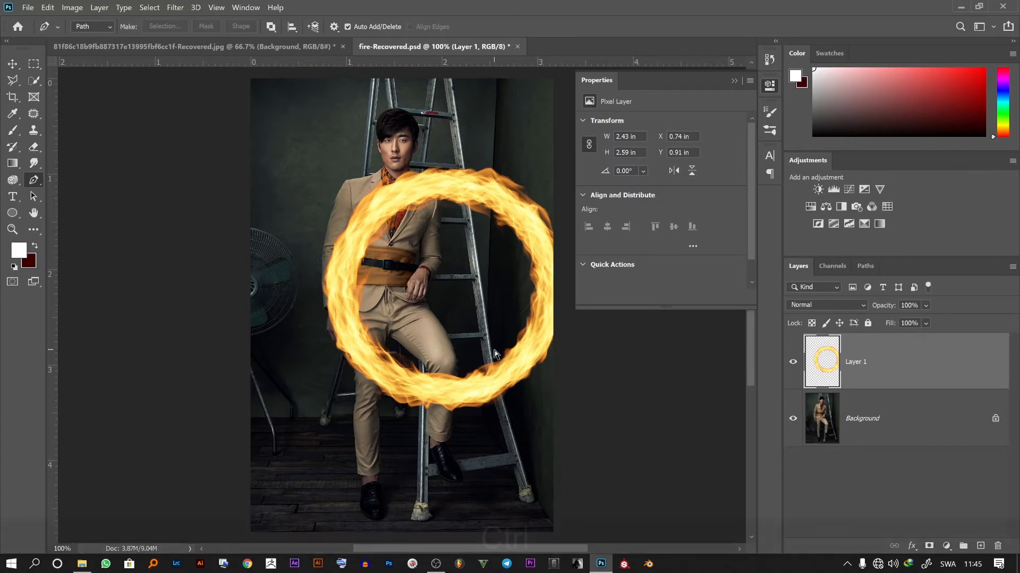
Step: Move the ring of fire with Free Transform so it encircles the man's torso, and apply the transform
key(ctrl)
key(ctrl+t)
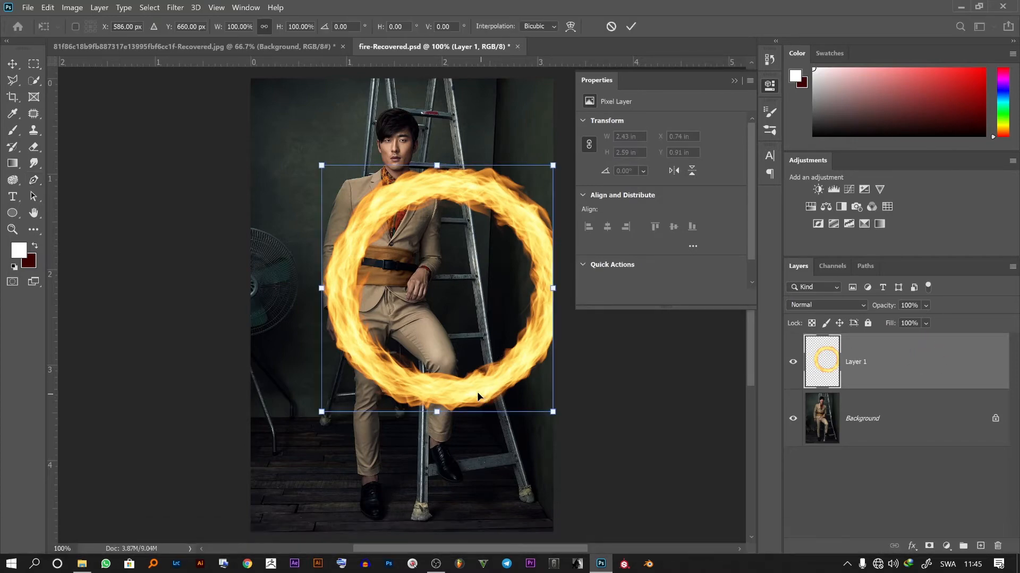
drag(477, 393, 430, 362)
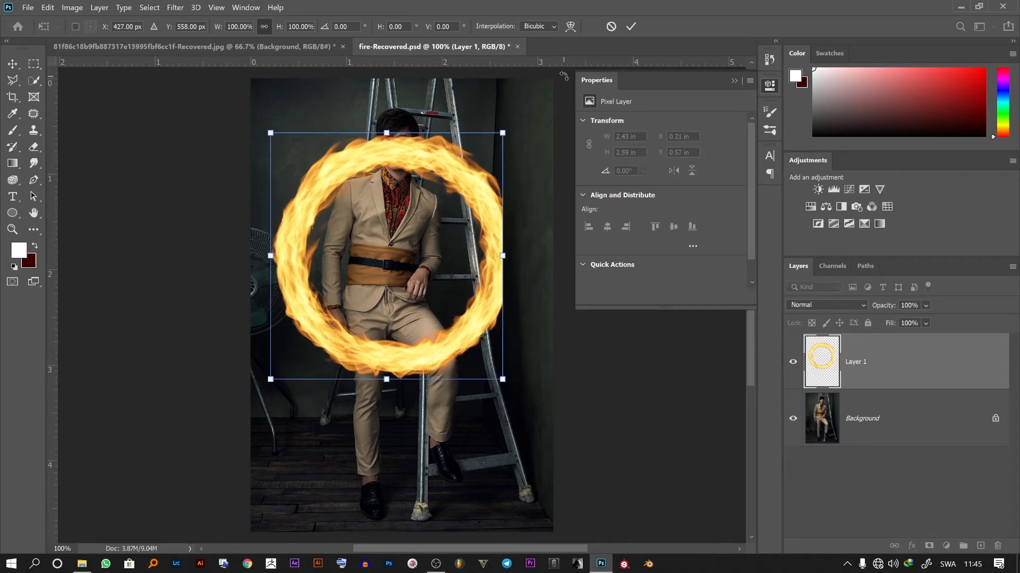
click(631, 26)
key(p)
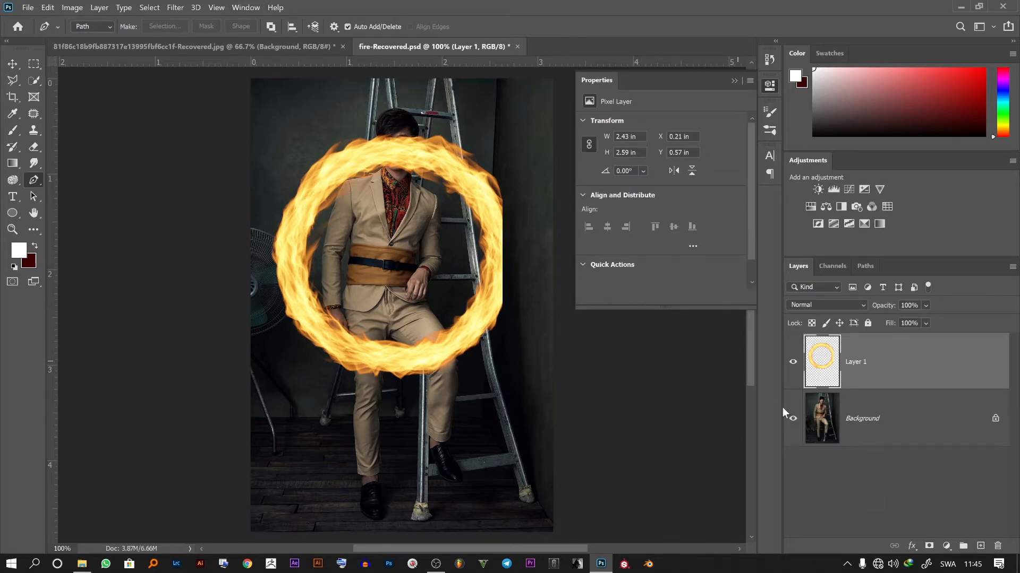
Step: Select the man on the Background layer with Select Subject, and mask him out of the ring on Layer 1 using an inverted layer mask
click(824, 419)
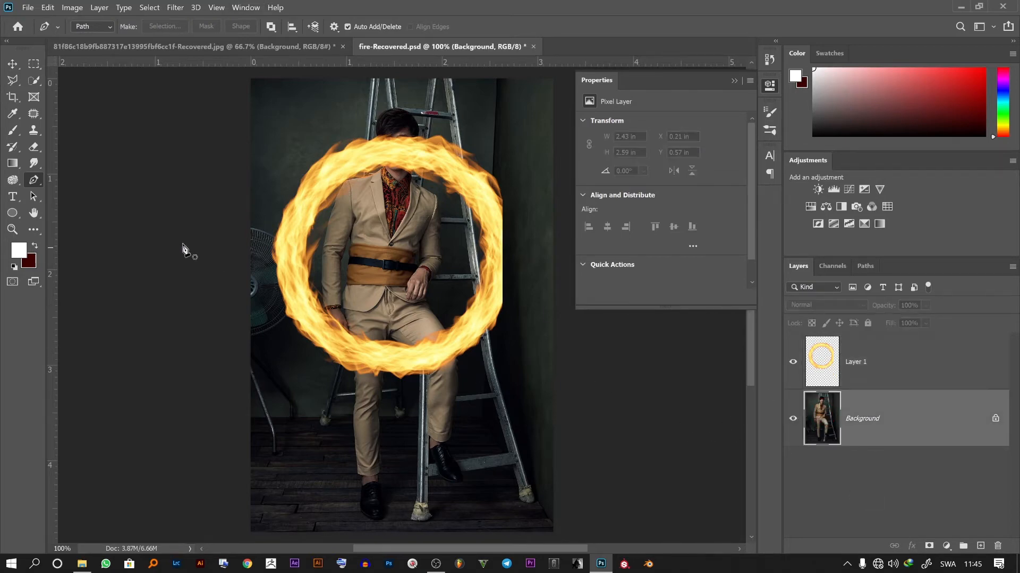
click(30, 79)
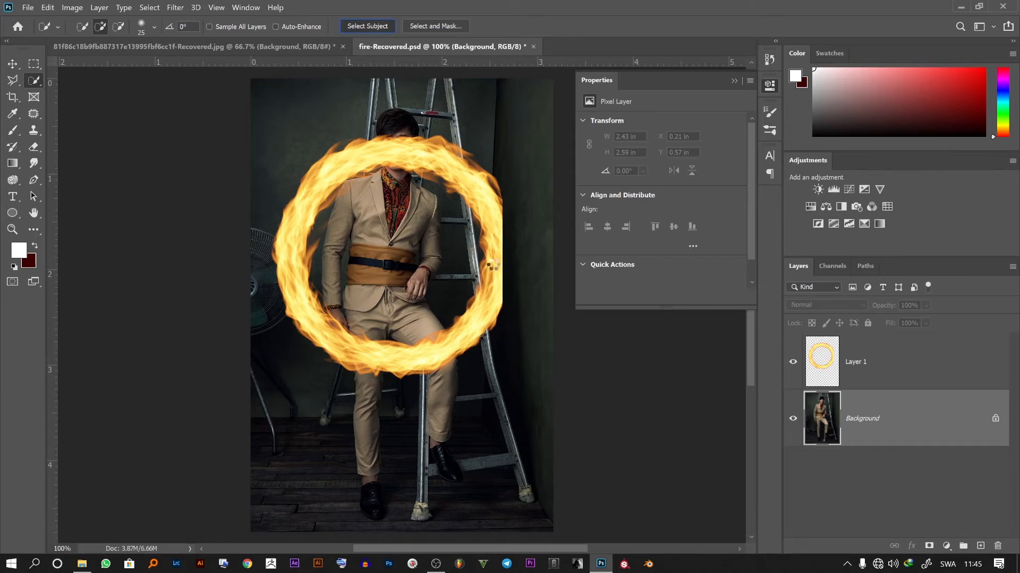
click(888, 360)
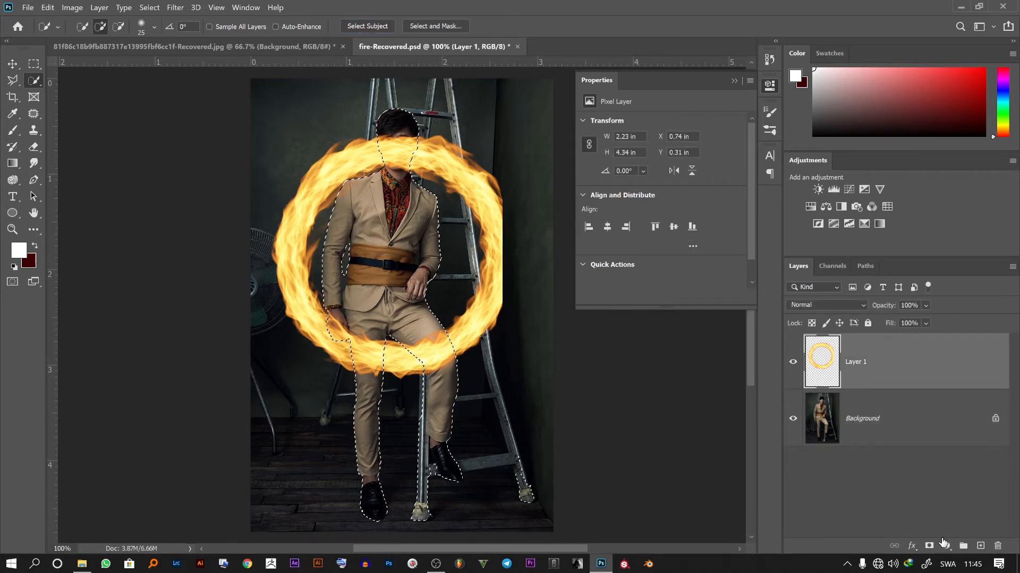
click(929, 546)
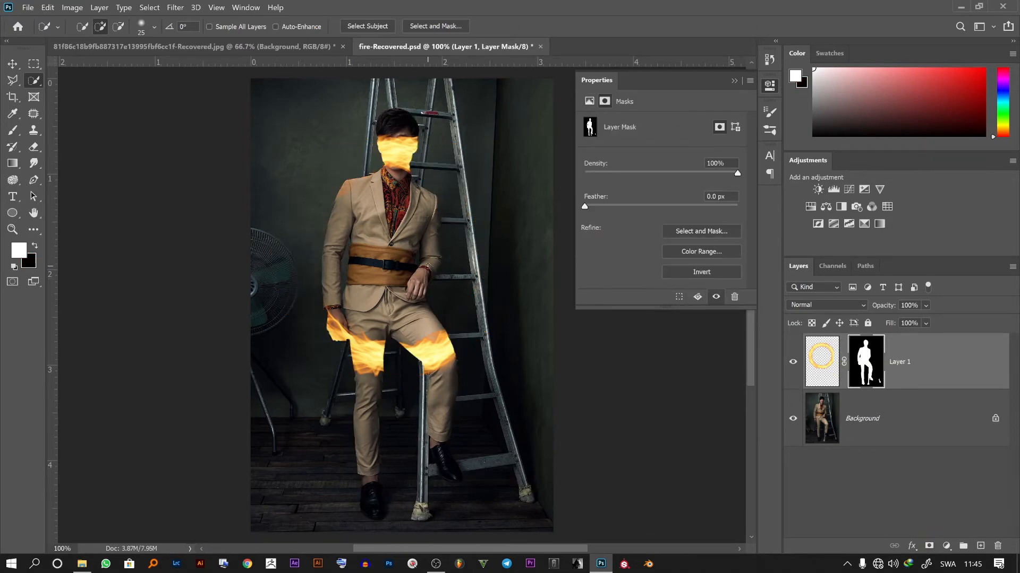
key(ctrl+i)
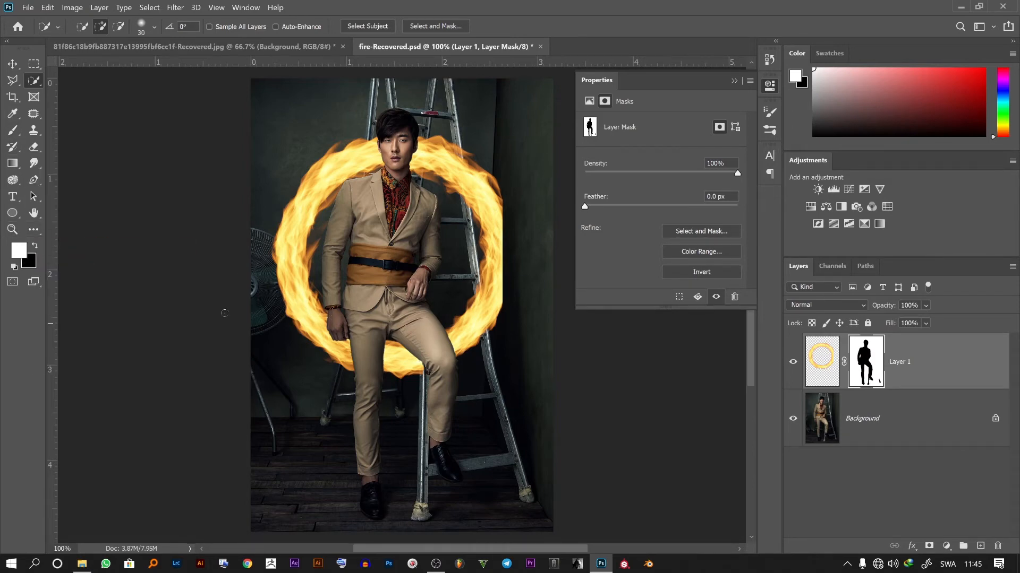
Step: Paint white on Layer 1's mask with a 600 px brush so the lower part of the ring passes in front of the legs
click(18, 112)
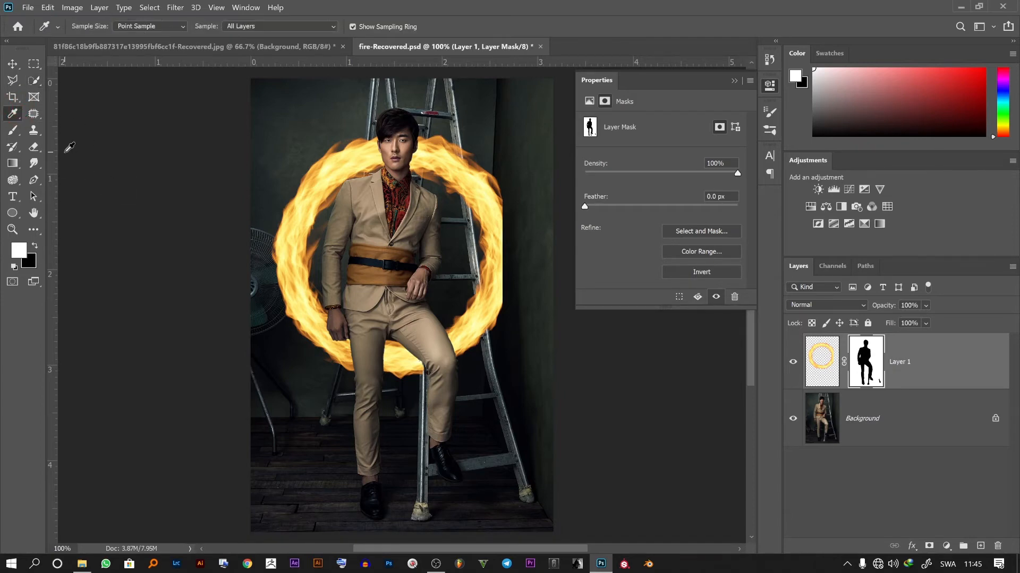
click(13, 130)
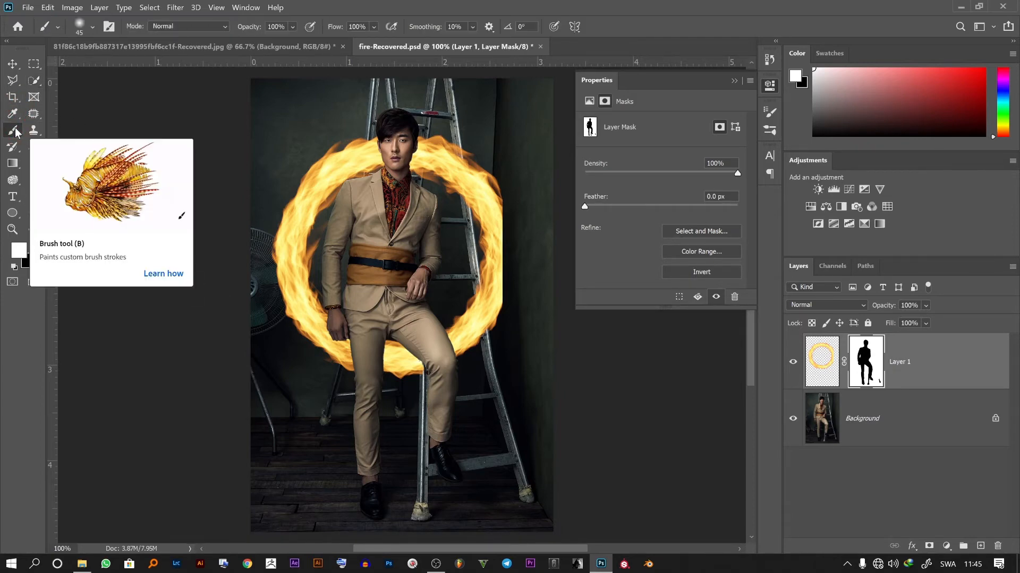
key(bracketright)
key(bracketright)
key(bracketright)
key(bracketright)
key(bracketright)
key(bracketright)
key(bracketright)
key(bracketright)
key(bracketright)
key(bracketright)
key(bracketright)
key(bracketright)
key(bracketright)
key(bracketright)
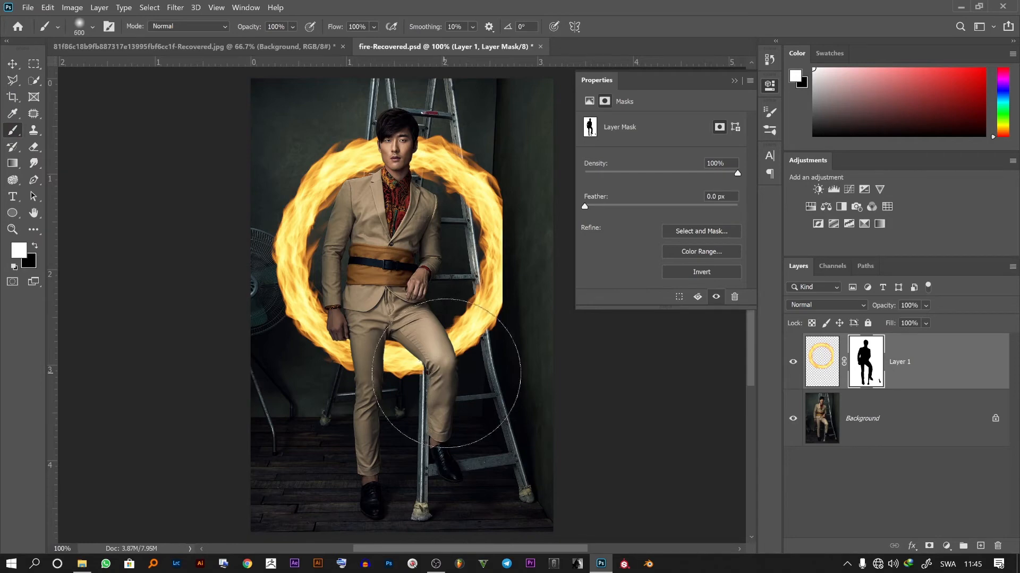
mouse_move(440, 364)
mouse_down()
mouse_move(388, 372)
mouse_move(372, 364)
mouse_move(404, 366)
mouse_up()
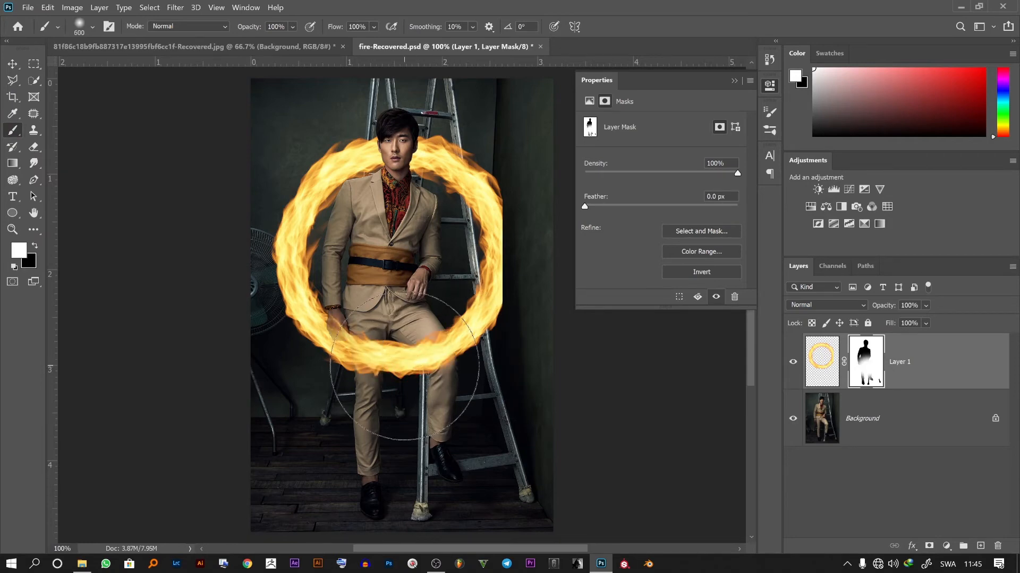
Step: Try painting black on the mask over the ring's lower part, and paint it back with white
key(x)
mouse_move(499, 303)
mouse_down()
mouse_move(488, 382)
mouse_move(319, 319)
mouse_move(393, 367)
mouse_up()
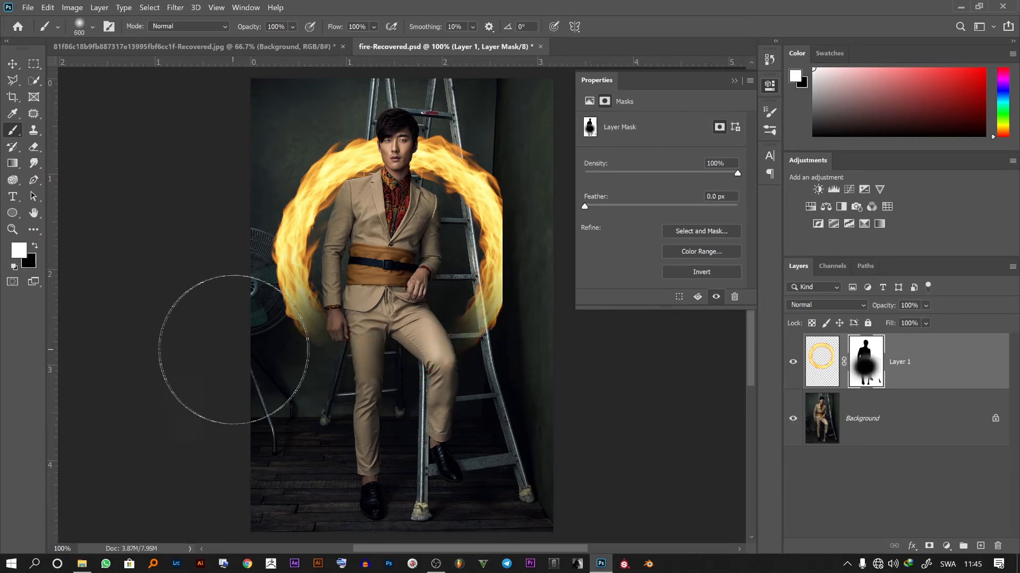
key(x)
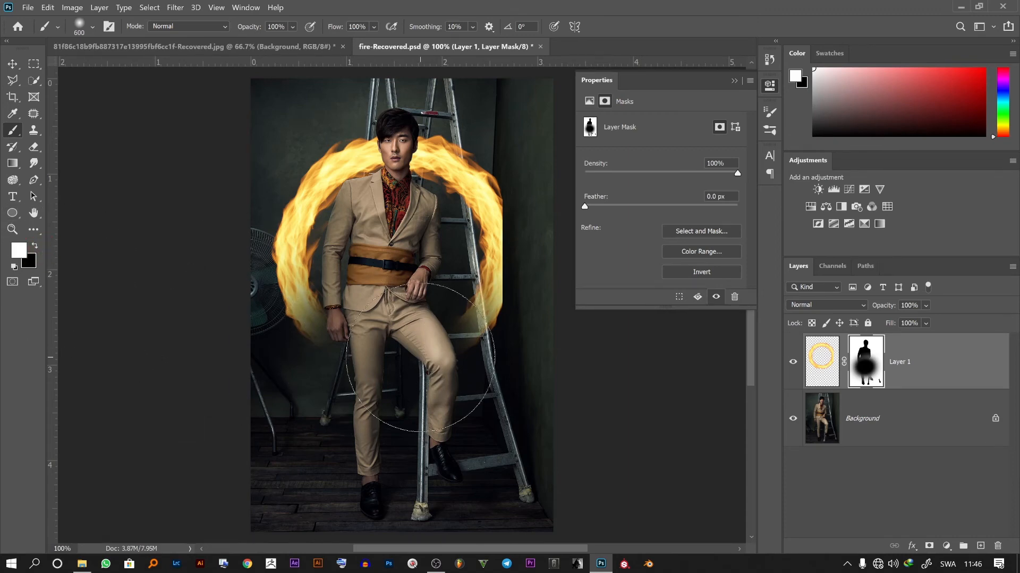
mouse_move(429, 362)
mouse_down()
mouse_move(346, 377)
mouse_move(422, 352)
mouse_move(479, 357)
mouse_move(382, 404)
mouse_move(453, 540)
mouse_up()
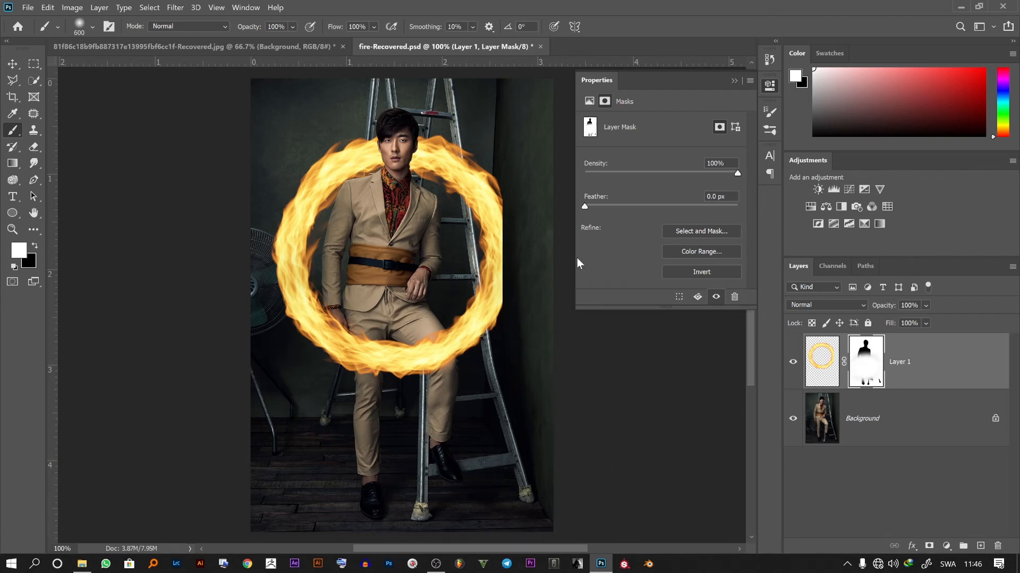
drag(569, 260, 560, 263)
Step: Draw a straight pen path about 2.03 in long across the floor below the man's feet, and add a new layer above Layer 1
click(35, 182)
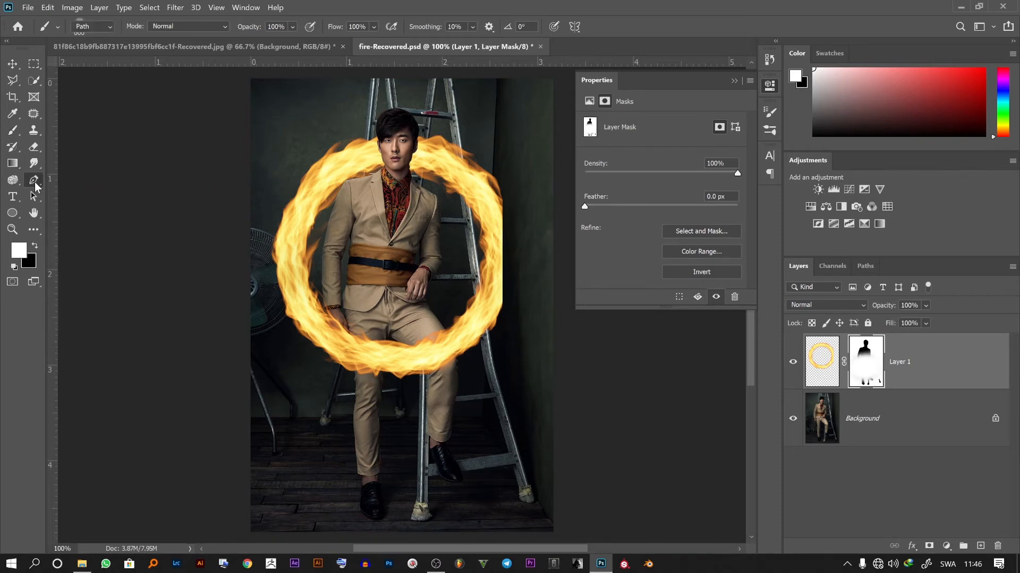
click(279, 523)
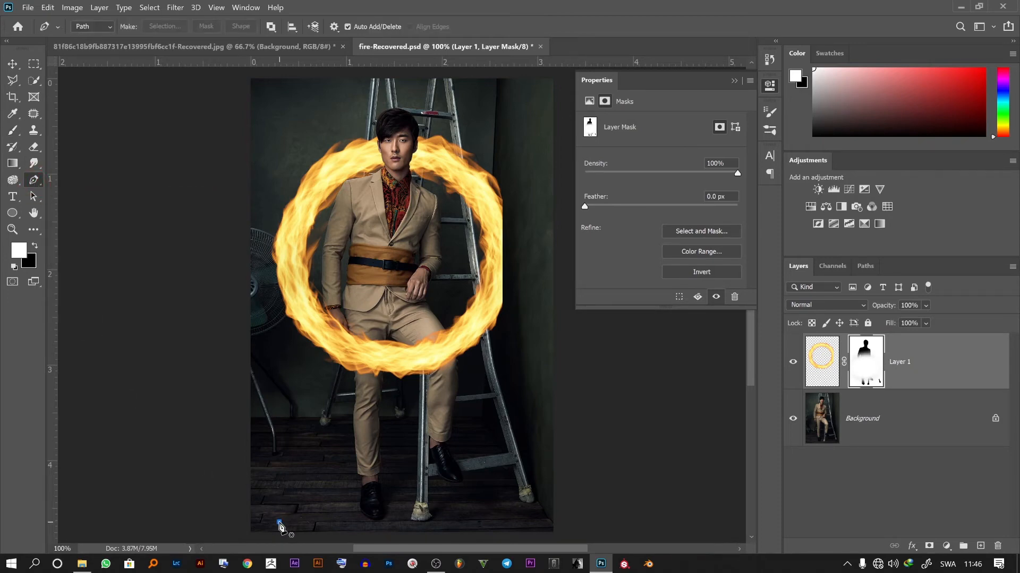
click(473, 526)
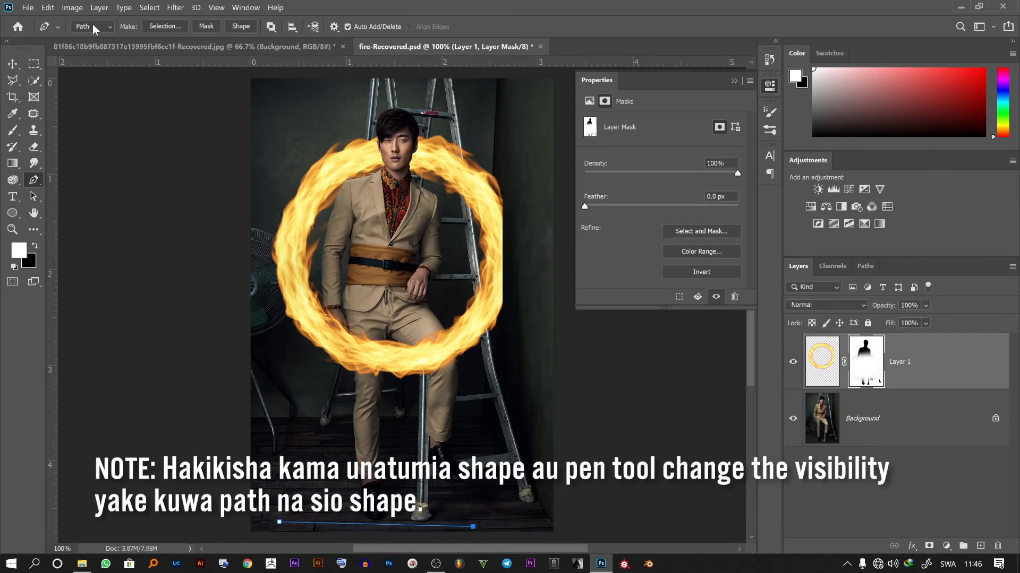
click(980, 546)
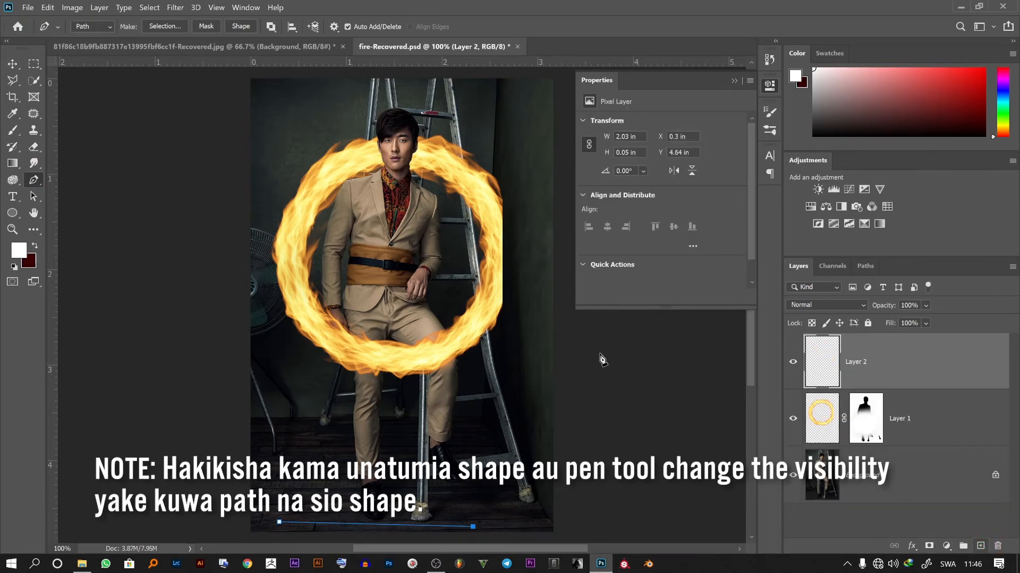
Step: Open the Flame render filter for the straight path and set the flame type to Multiple Flames One Direction
click(148, 7)
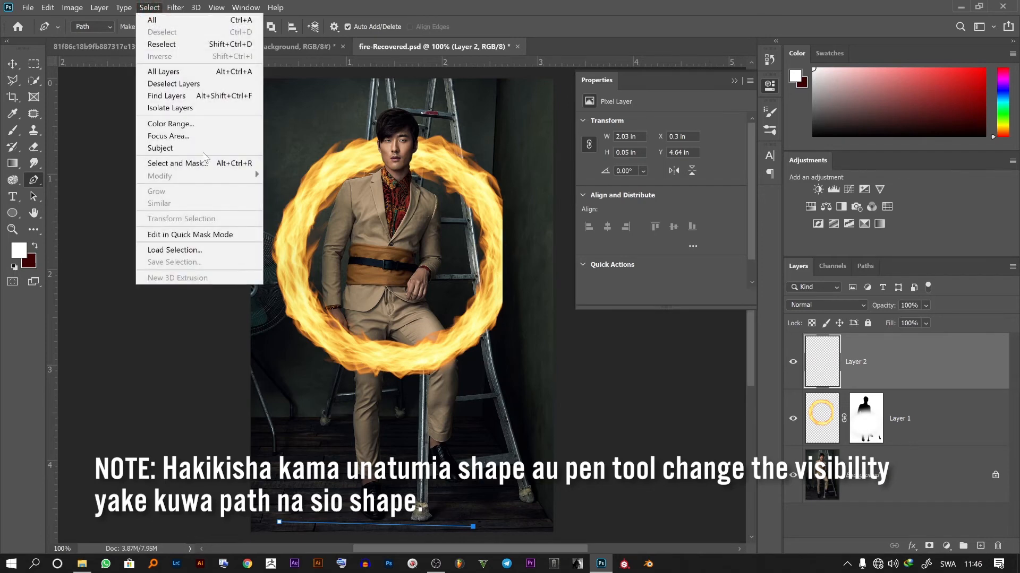
click(176, 7)
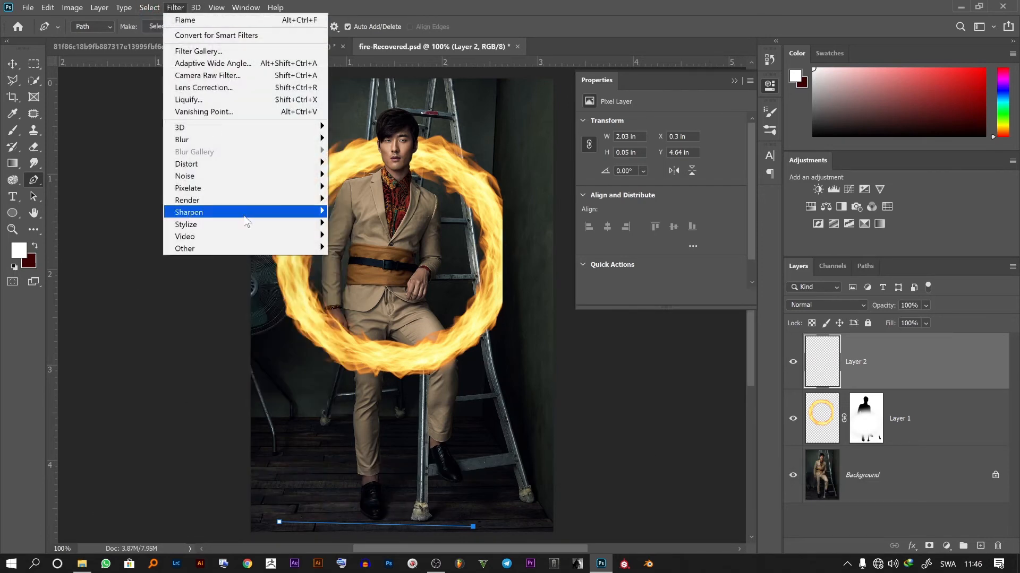
mouse_move(249, 213)
click(367, 202)
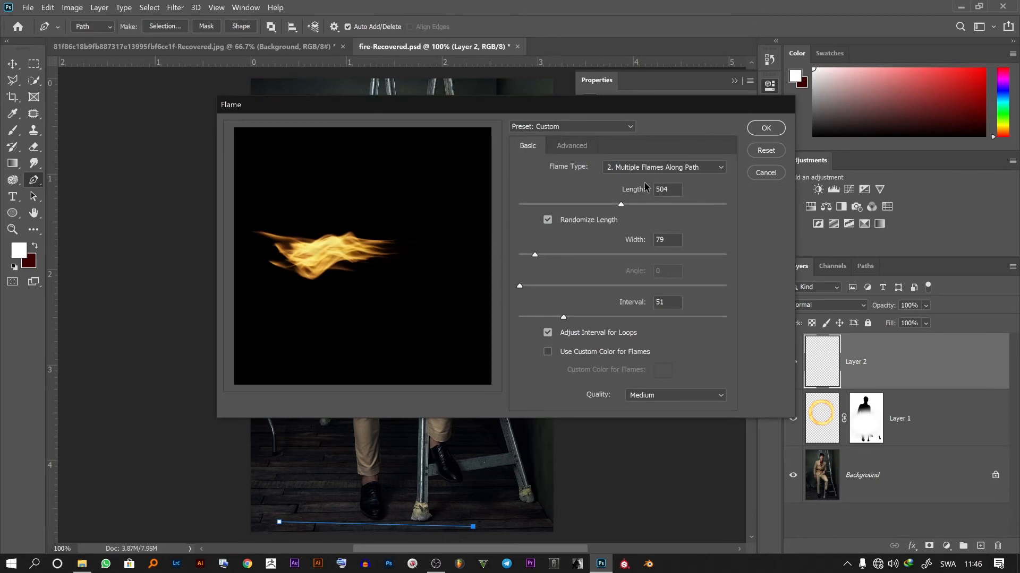
click(666, 168)
click(634, 206)
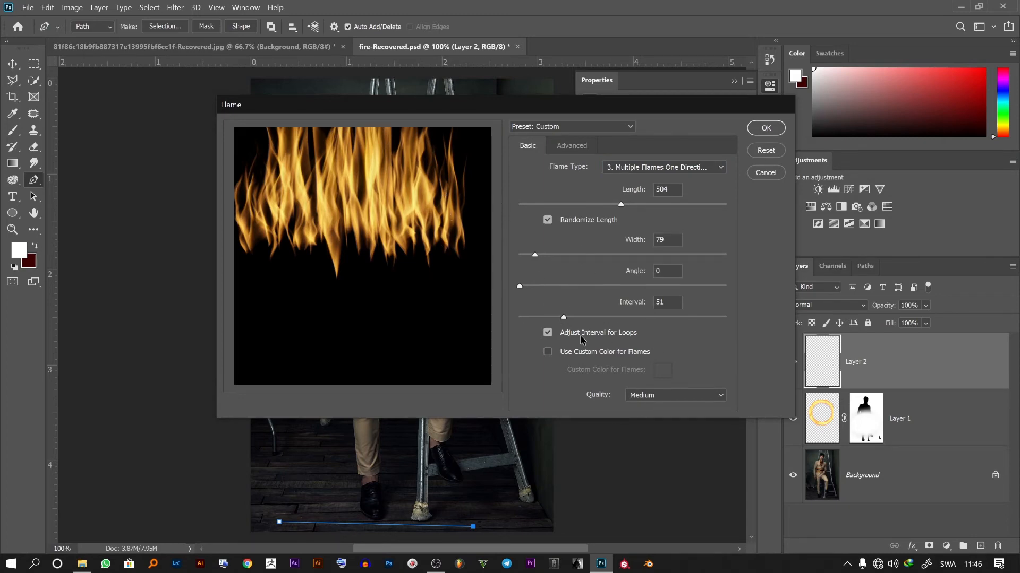
Step: Set the flame interval to 43 and the flame length to 324
click(585, 320)
click(585, 317)
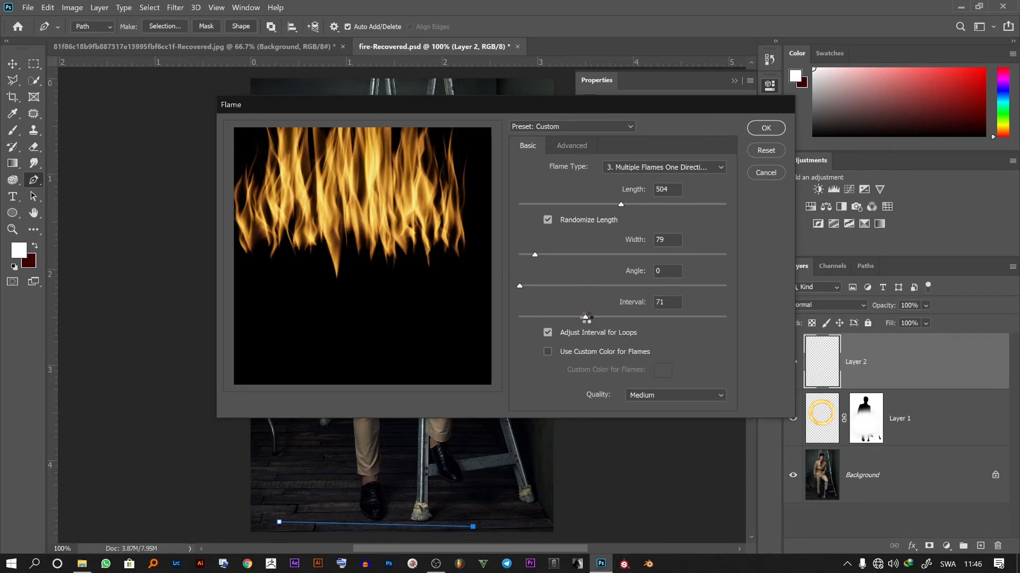
click(617, 317)
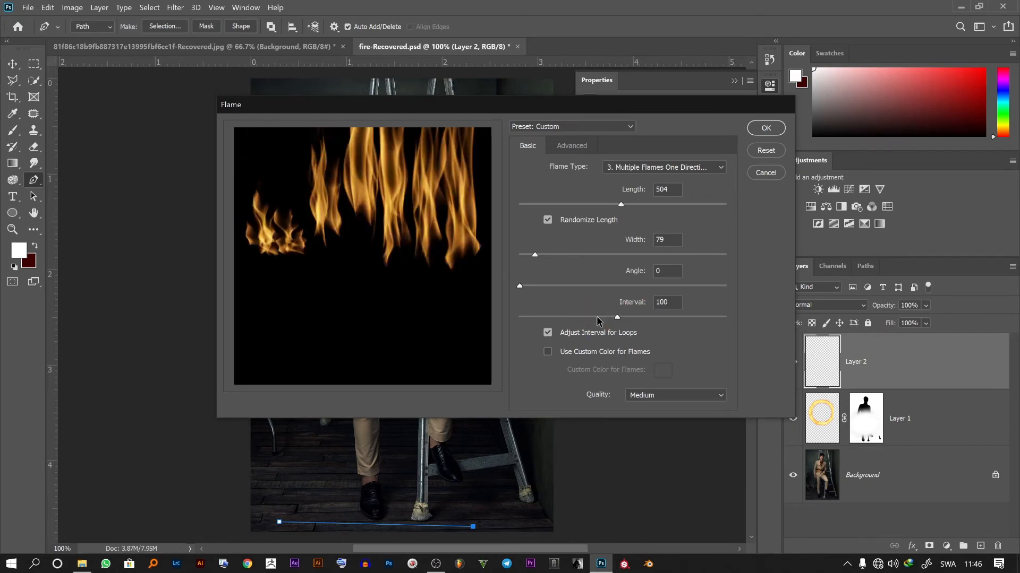
click(596, 318)
click(569, 317)
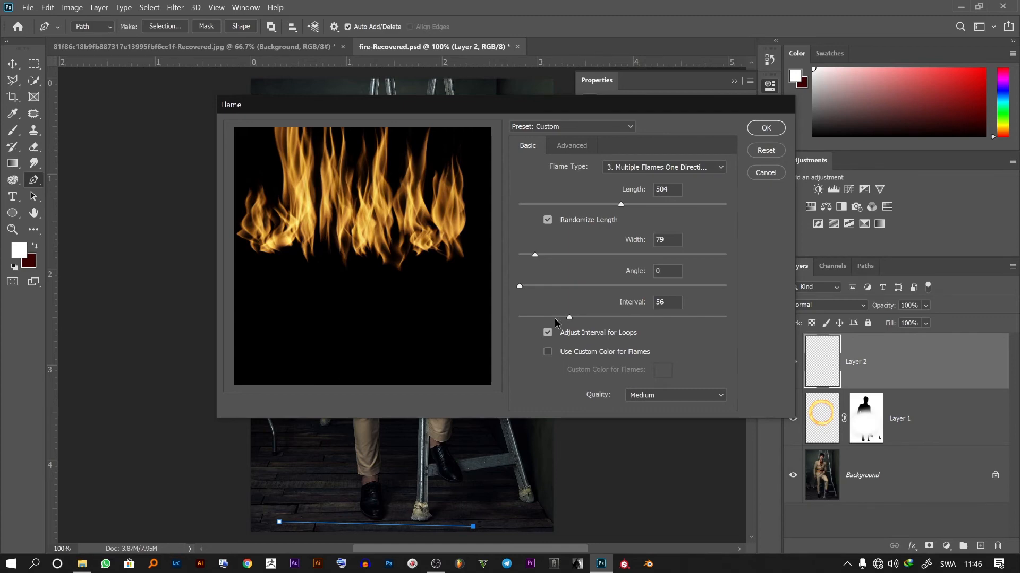
click(555, 317)
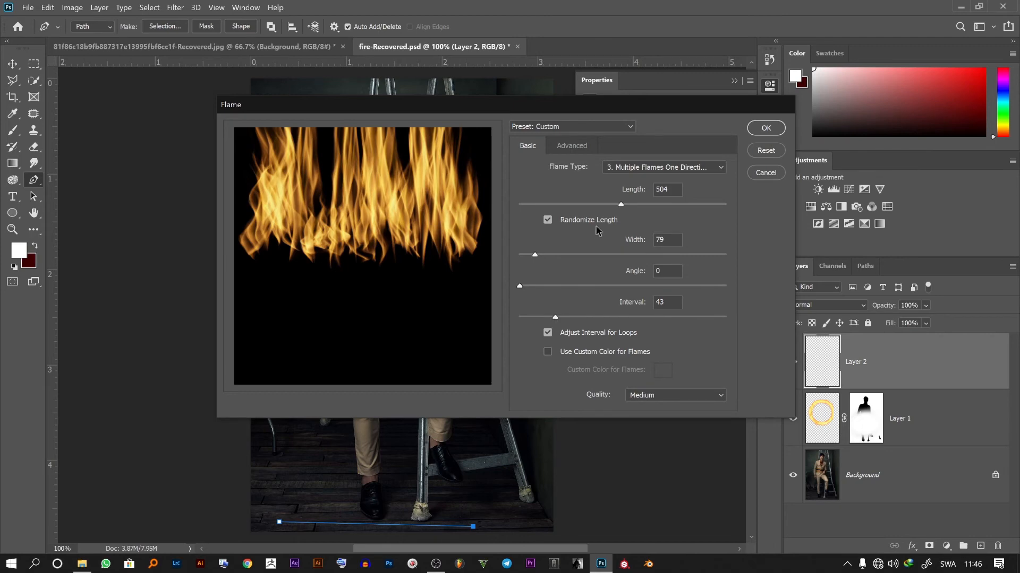
click(584, 205)
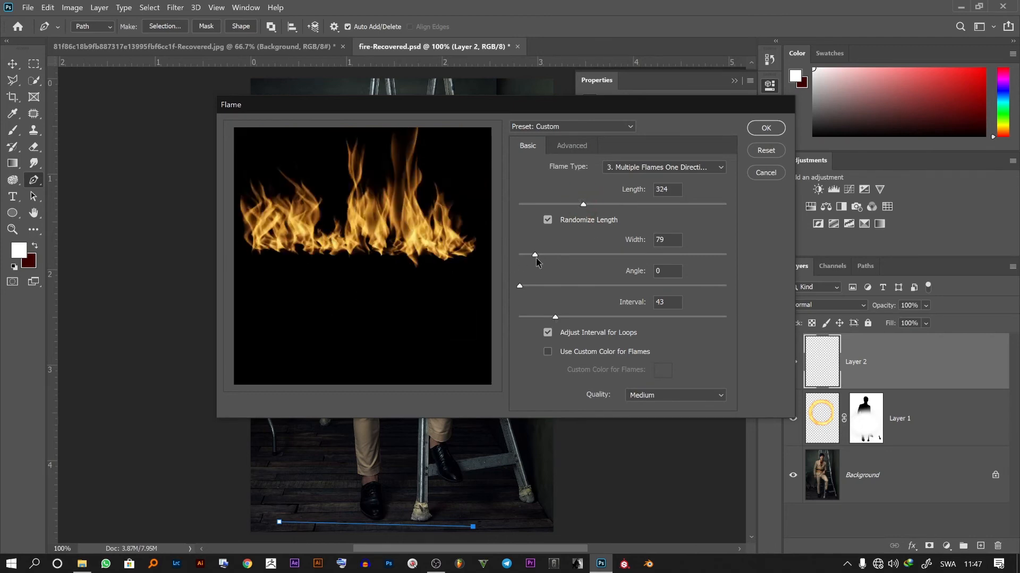
Step: Set the flames' Turbulent value to 18 in the advanced settings and render them on Layer 2
click(563, 146)
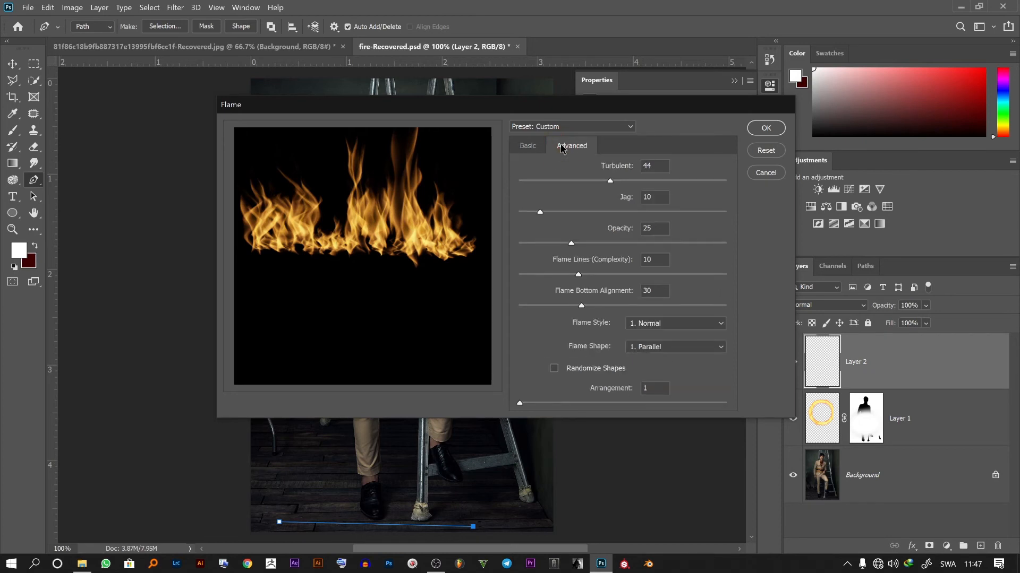
click(651, 181)
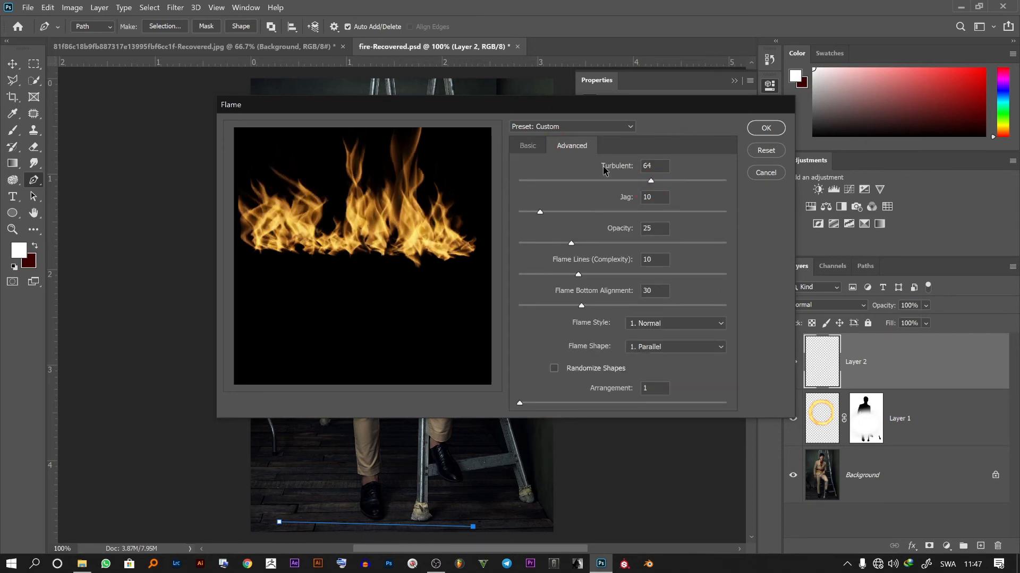
click(558, 181)
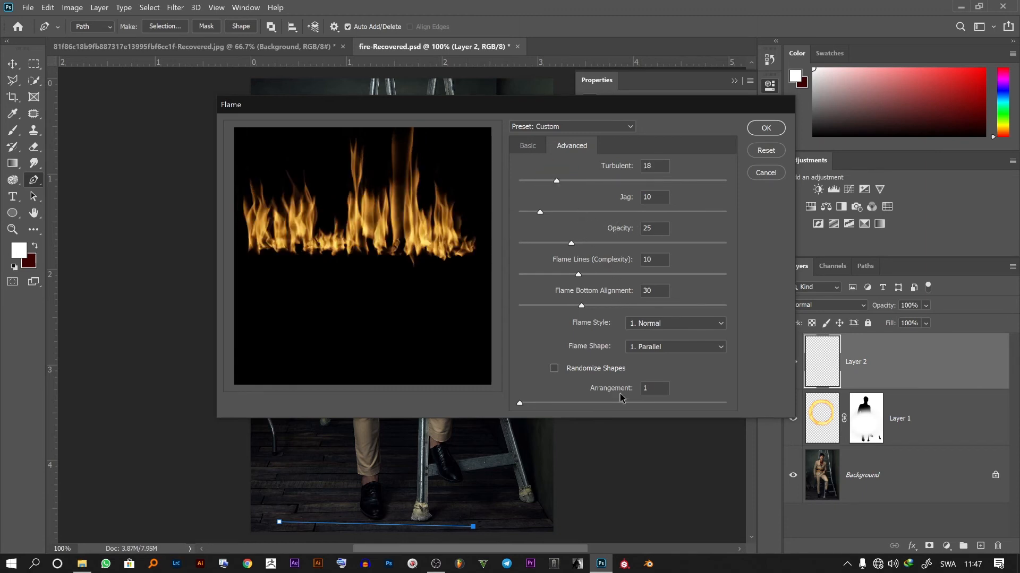
click(766, 128)
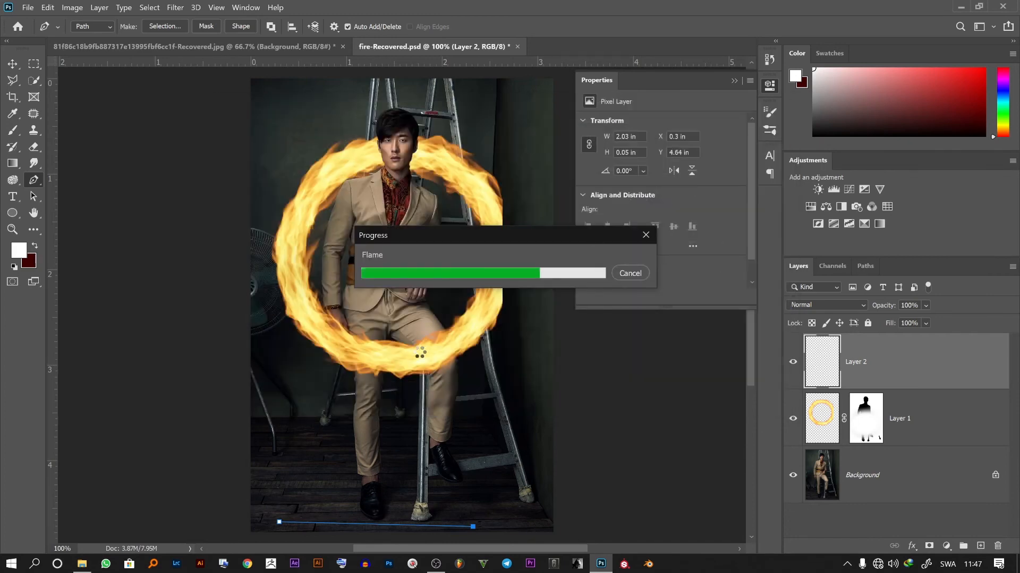
Step: Delete the straight path along the floor, keeping the rendered flames
right_click(312, 526)
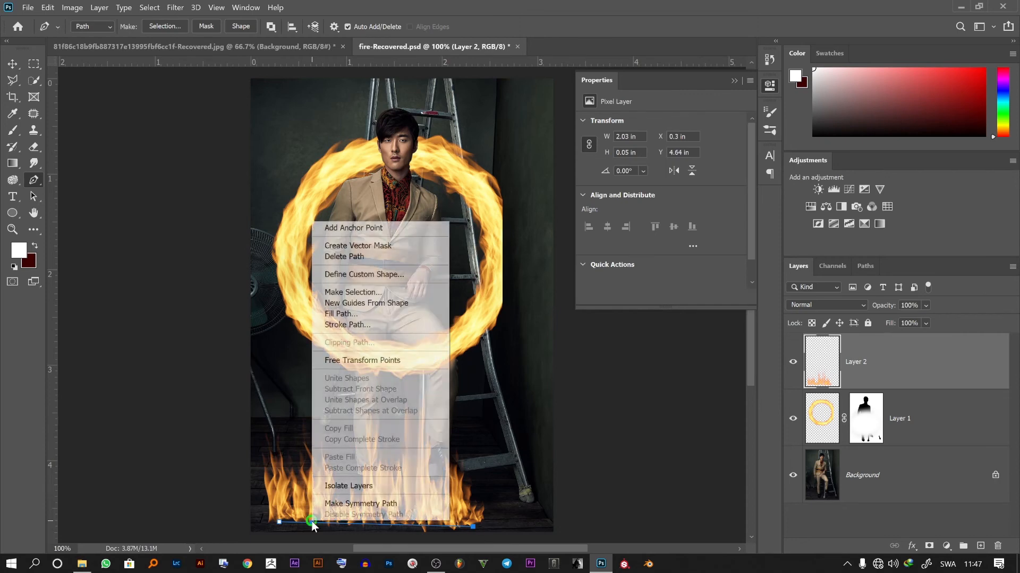
click(345, 259)
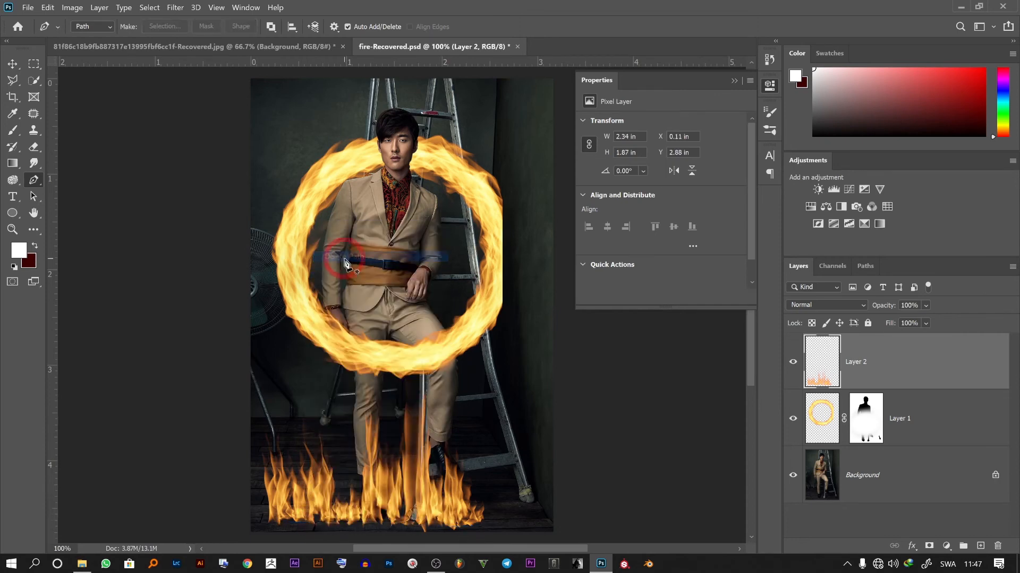
Step: Scale the floor flames to about 171.75% with Free Transform, move them to span the photo's bottom edge, and apply the transform
click(12, 64)
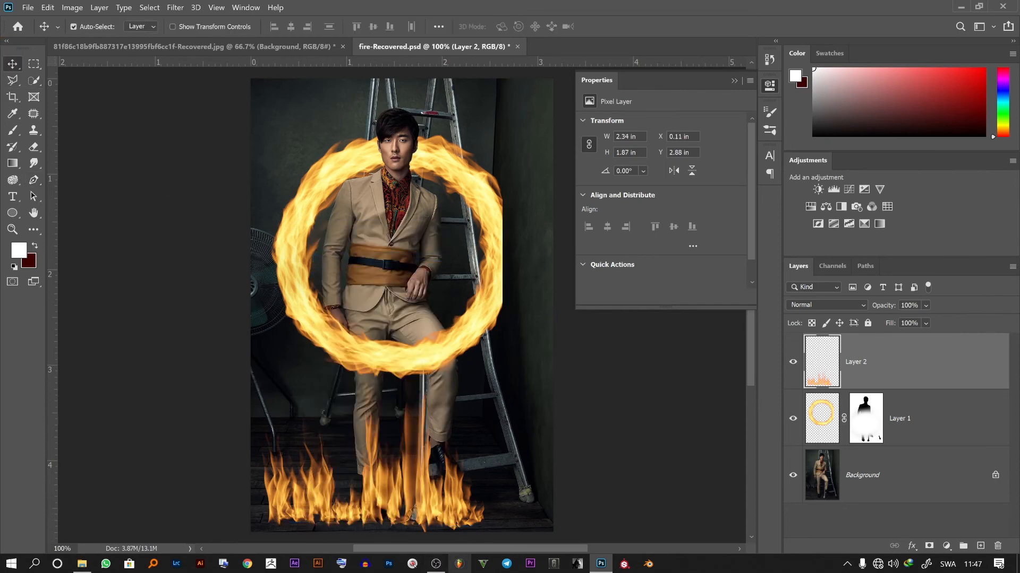
key(ctrl+t)
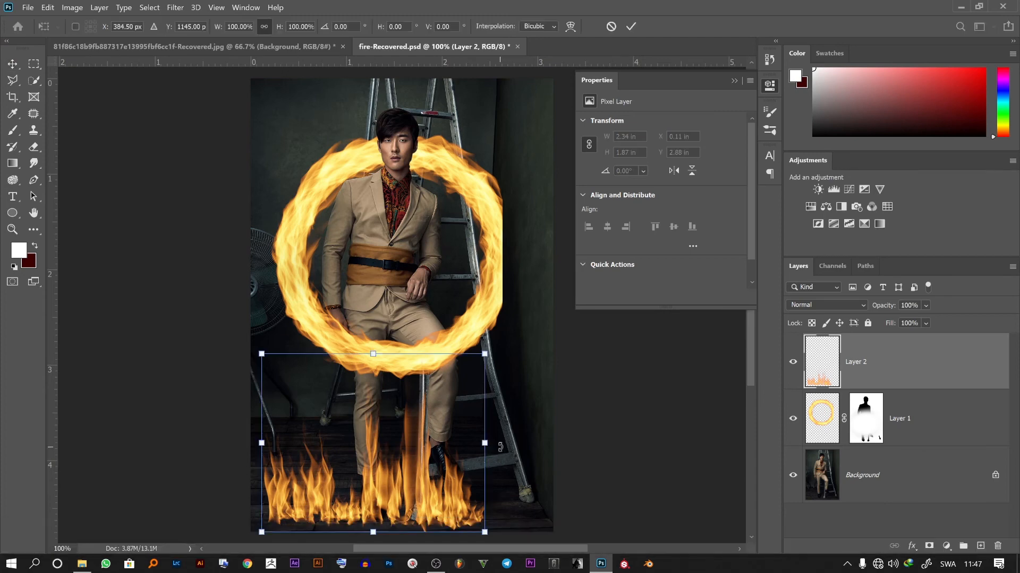
drag(484, 443, 583, 479)
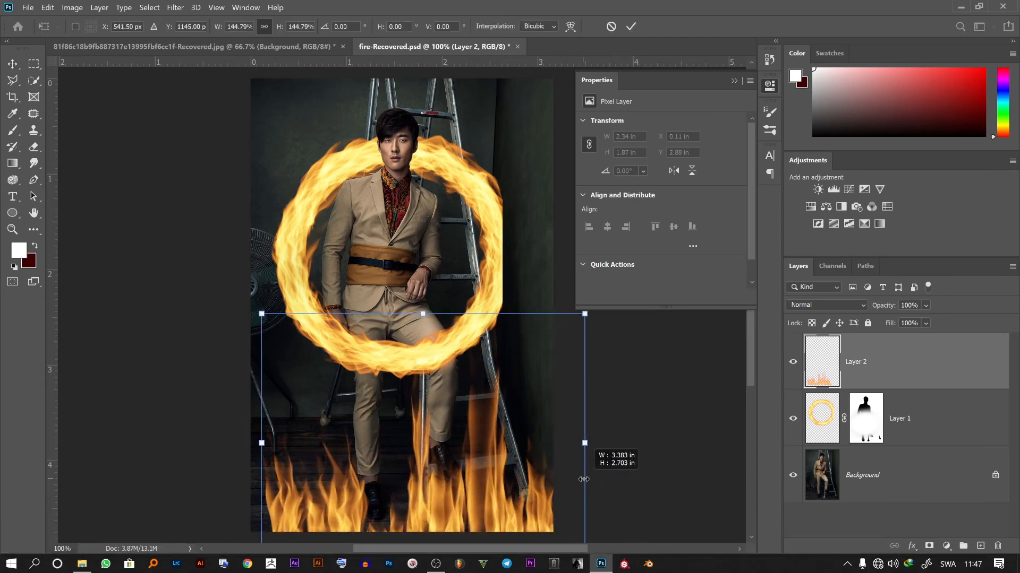
mouse_move(536, 511)
mouse_down()
mouse_move(505, 512)
mouse_move(521, 505)
mouse_up()
drag(573, 434, 634, 434)
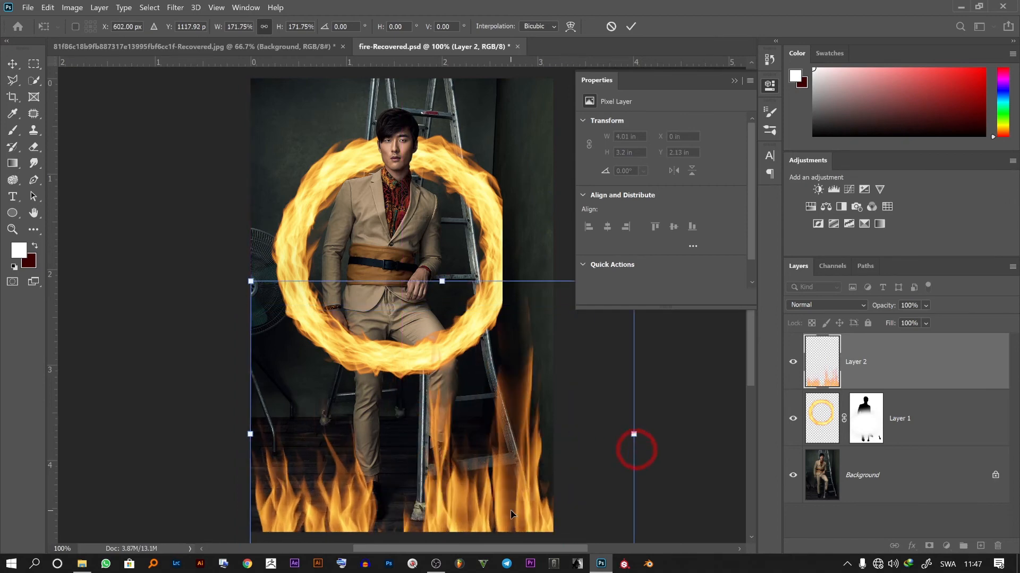
drag(511, 514, 483, 494)
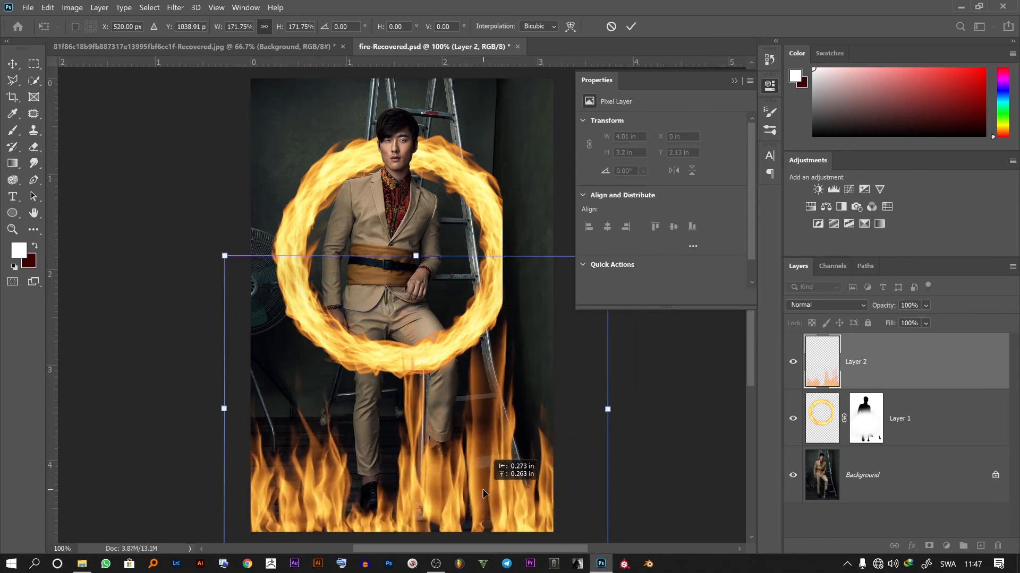
click(630, 27)
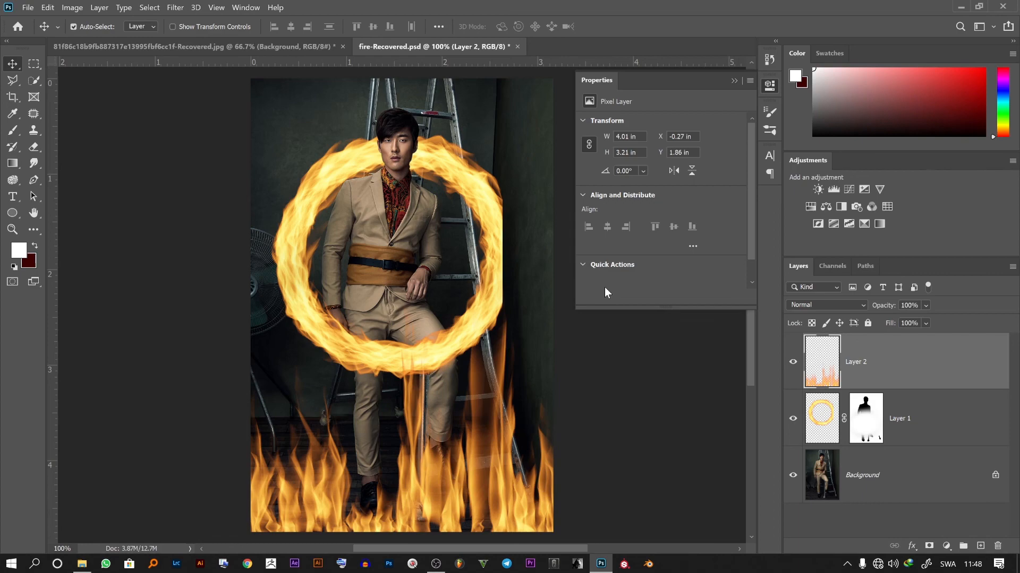
click(438, 567)
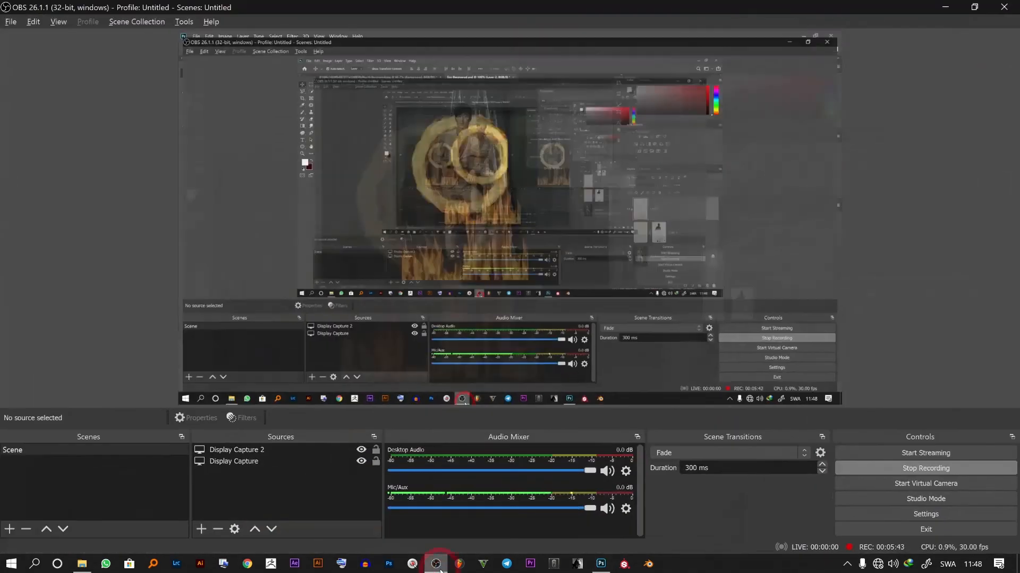